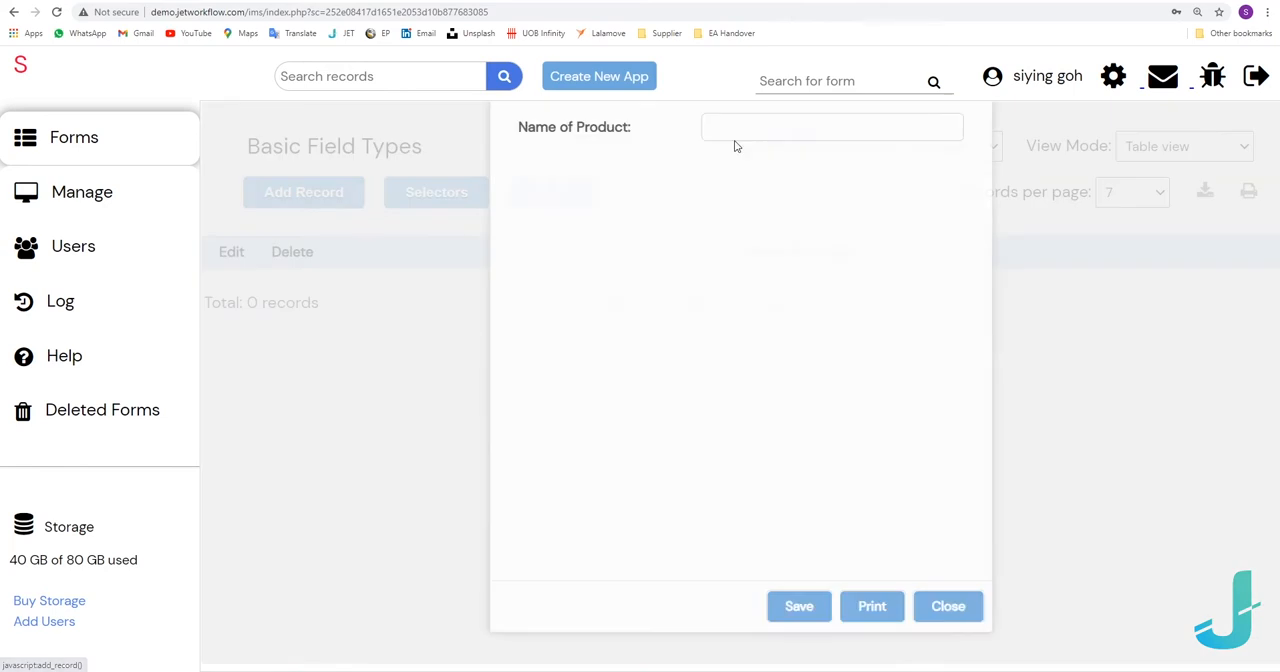
Enter Pear as the Name of Product in the new record and save it.
{"action": "left_click", "coordinate": [803, 162]}
{"action": "type", "text": "Pear"}
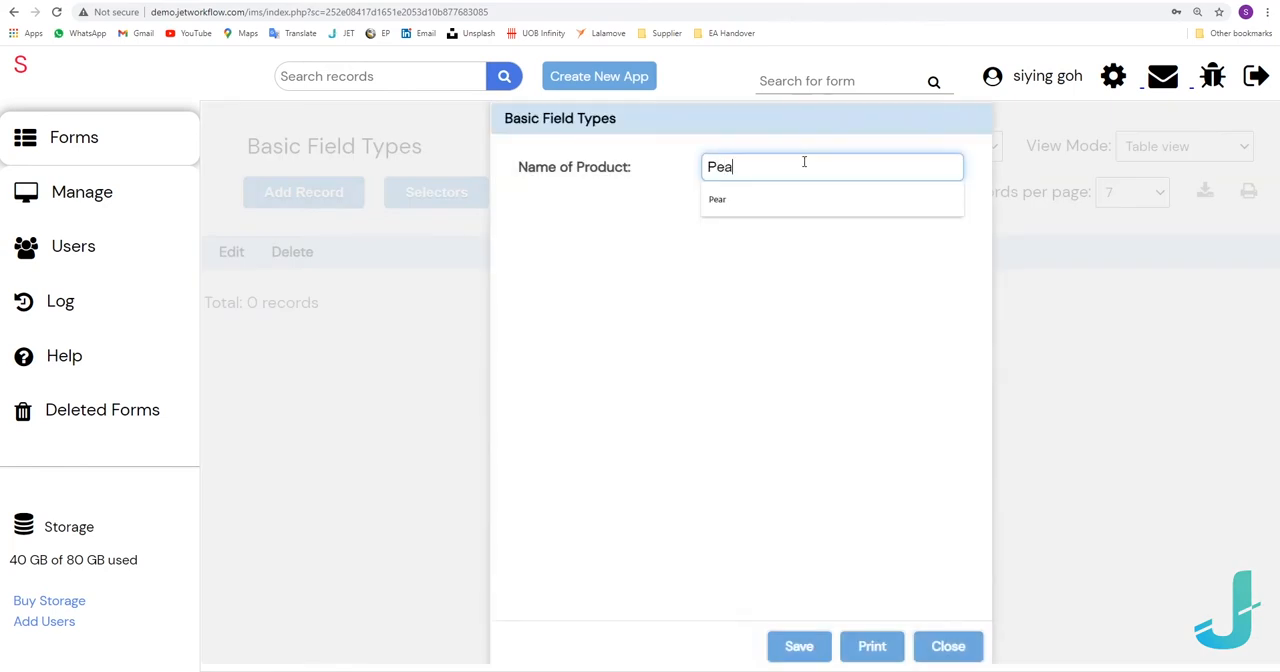
{"action": "left_click", "coordinate": [819, 652]}
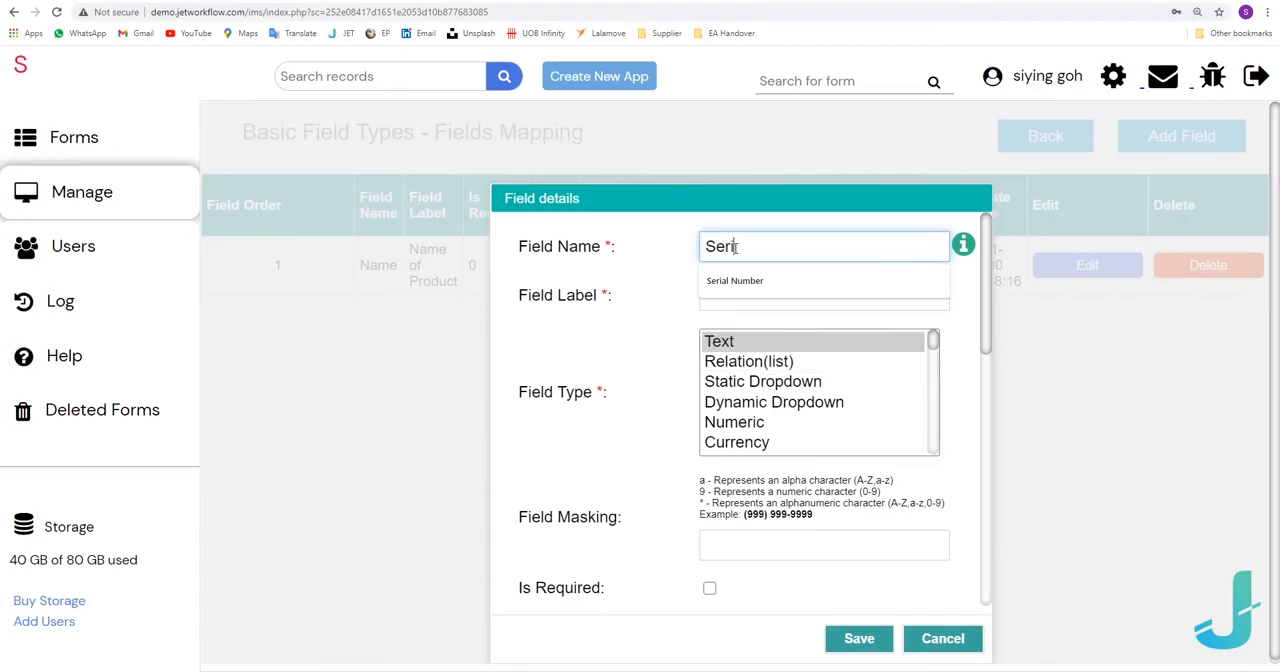
Add a Numeric field to the form with Serial Number as both its name and label, and save it.
{"action": "type", "text": "al Number"}
{"action": "key", "text": "Tab"}
{"action": "type", "text": "Serial Number"}
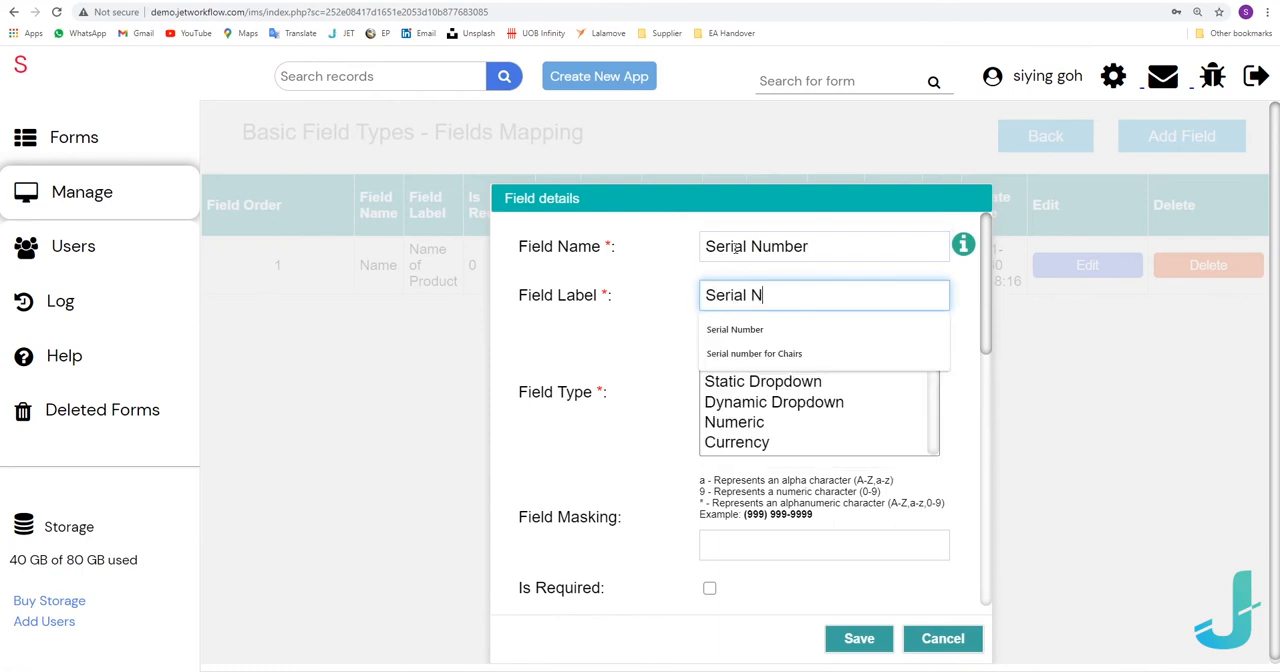
{"action": "left_click", "coordinate": [743, 428]}
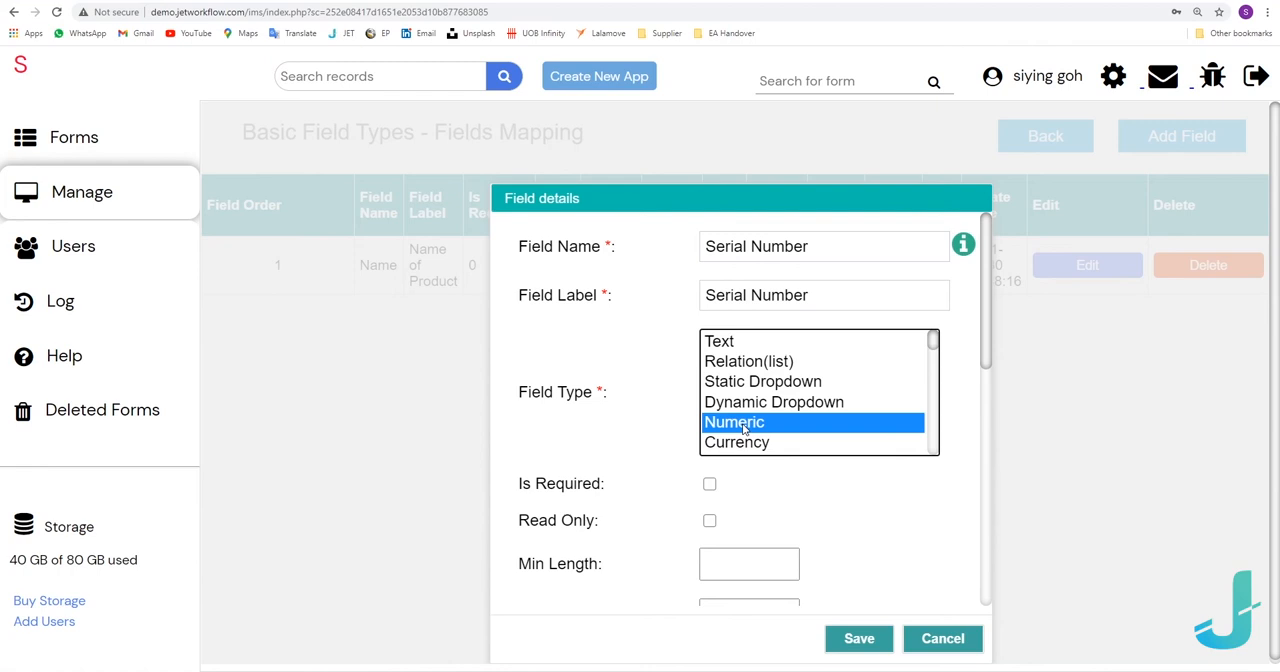
{"action": "left_click", "coordinate": [846, 628]}
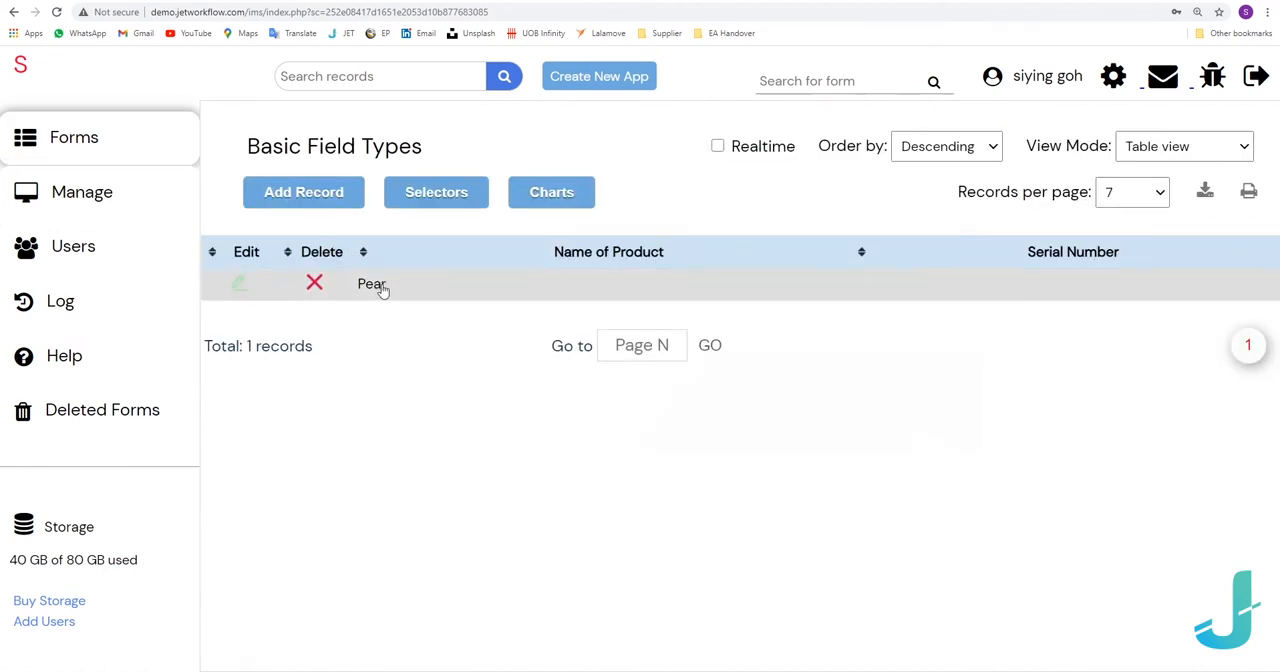
Set the Pear record's Serial Number to 96523 and save the record.
{"action": "double_click", "coordinate": [378, 285]}
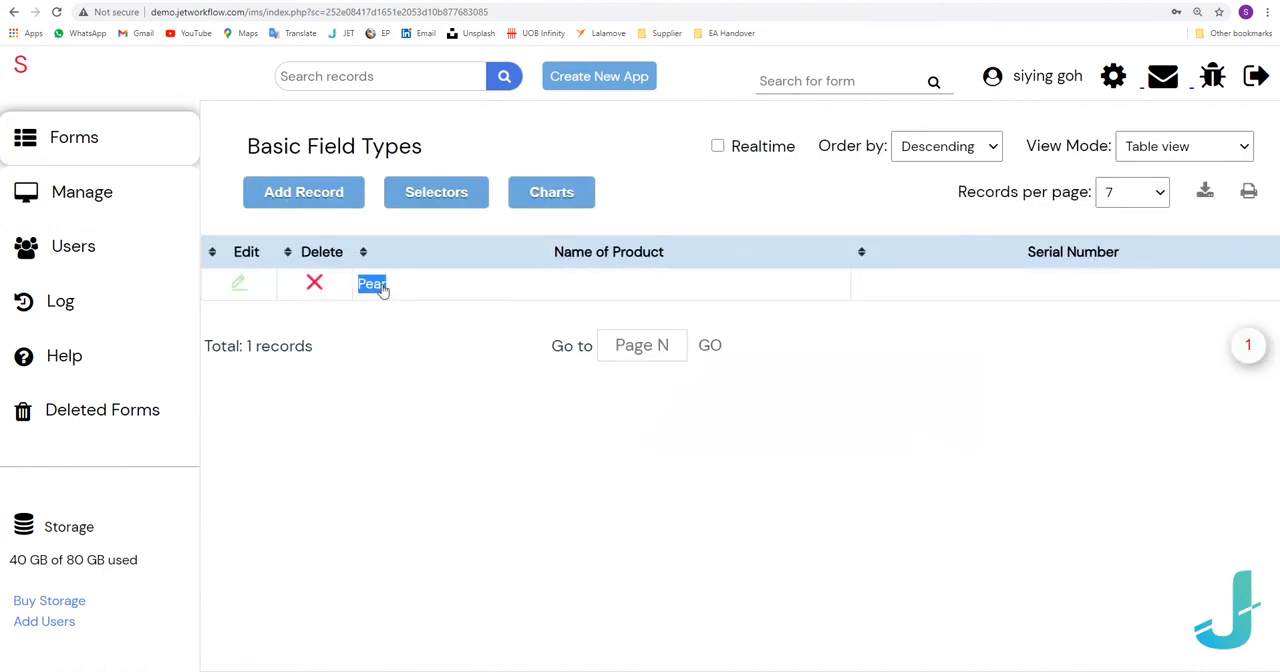
{"action": "left_click", "coordinate": [739, 213]}
{"action": "type", "text": "96523"}
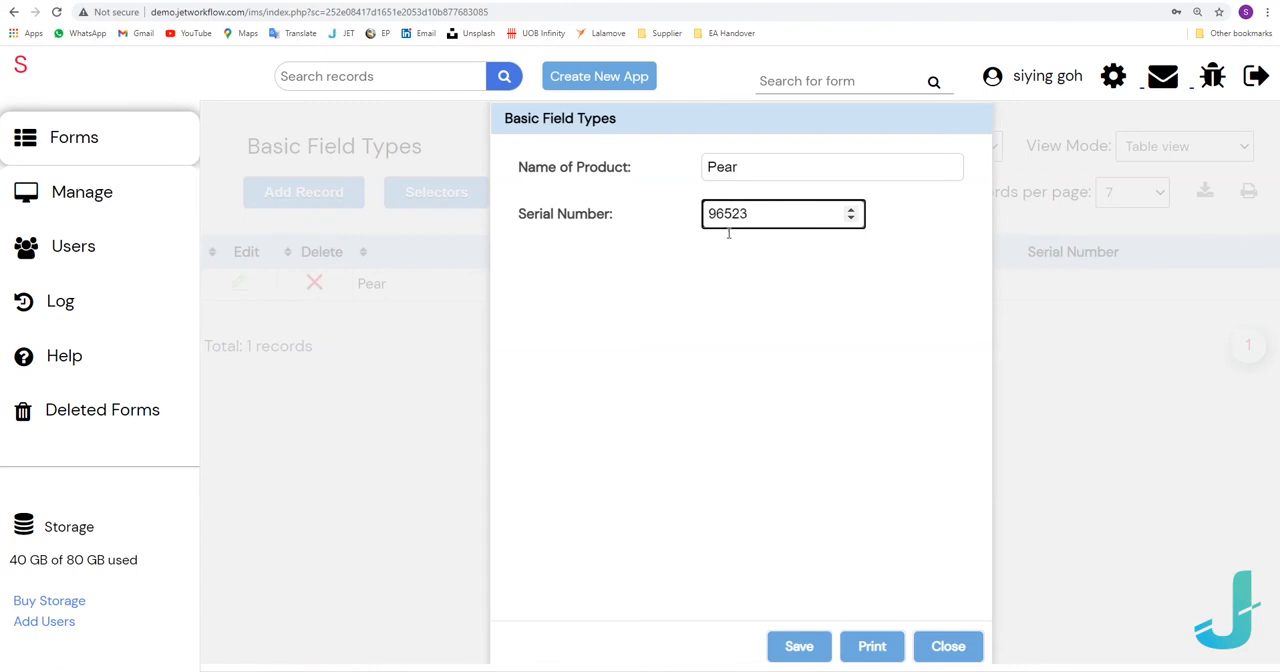
{"action": "left_click", "coordinate": [815, 648]}
{"action": "left_click", "coordinate": [813, 648]}
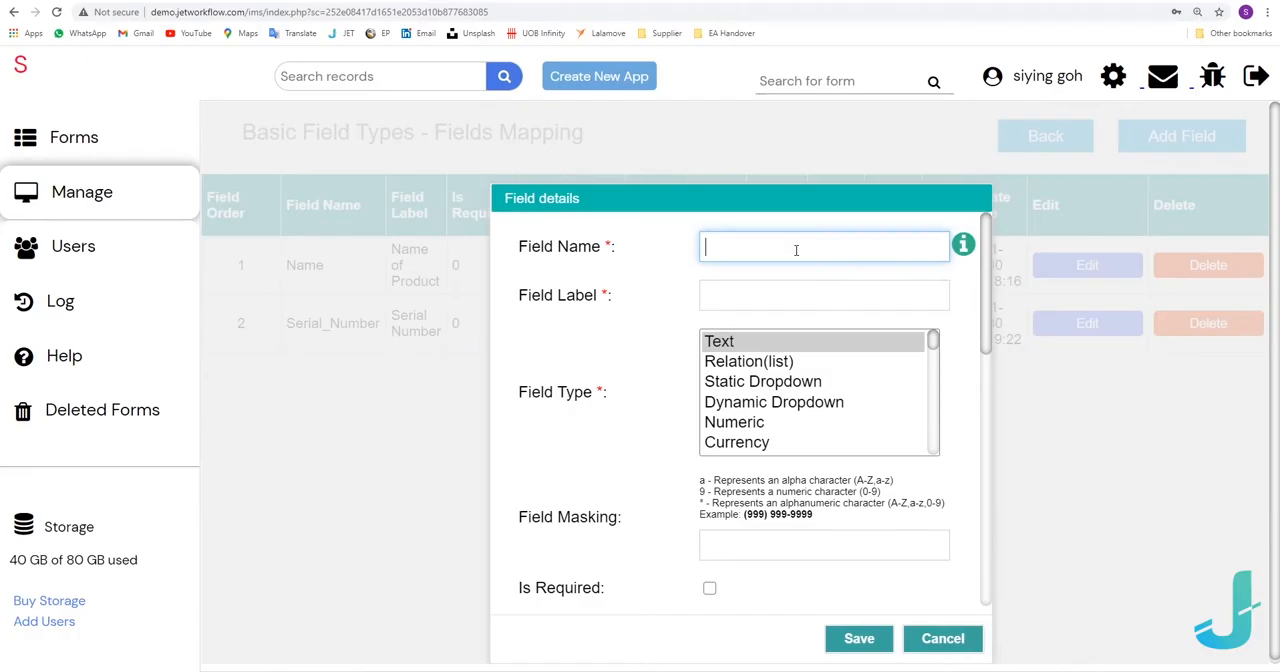
Add a field named Currency with the label Cost of fruit and the Currency type, and save it.
{"action": "type", "text": "Currency"}
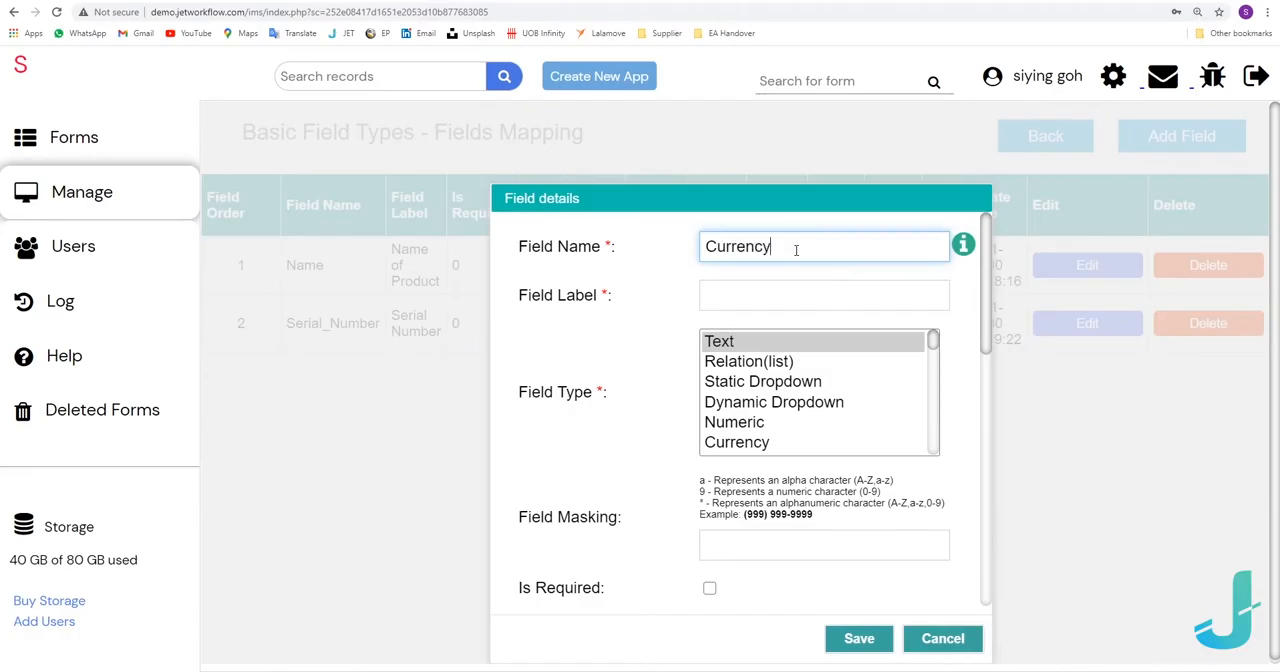
{"action": "key", "text": "Tab"}
{"action": "type", "text": "Cos"}
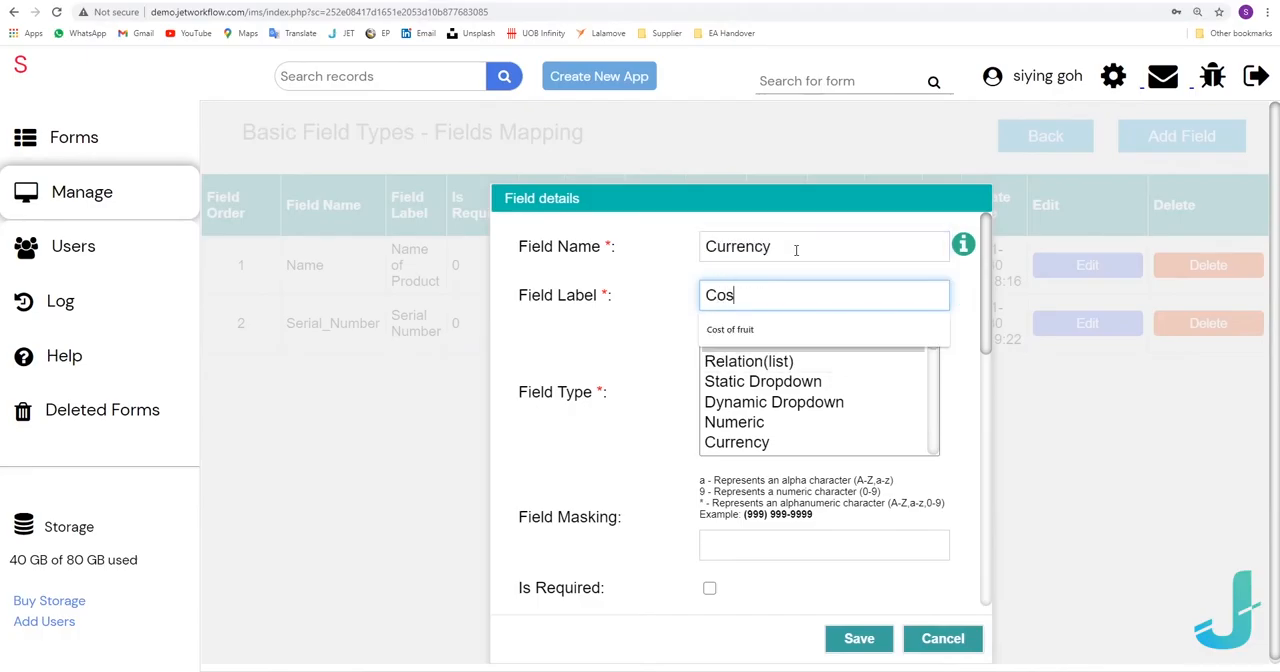
{"action": "key", "text": "Down"}
{"action": "key", "text": "Return"}
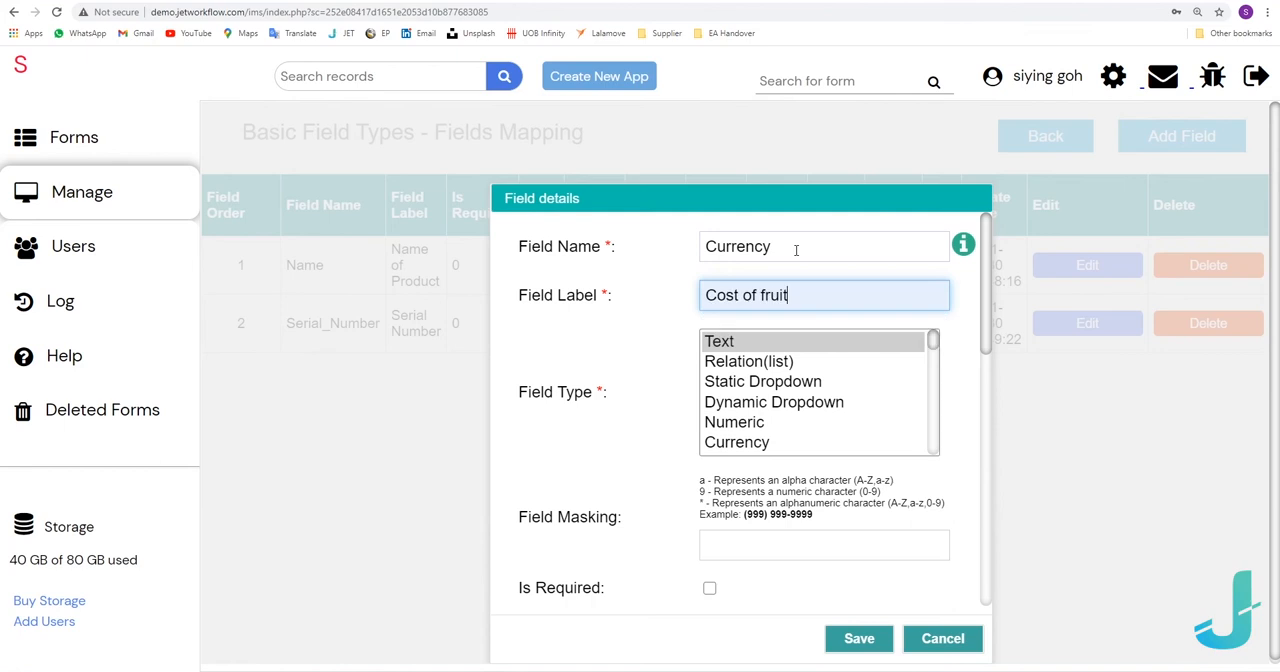
{"action": "left_click", "coordinate": [760, 443]}
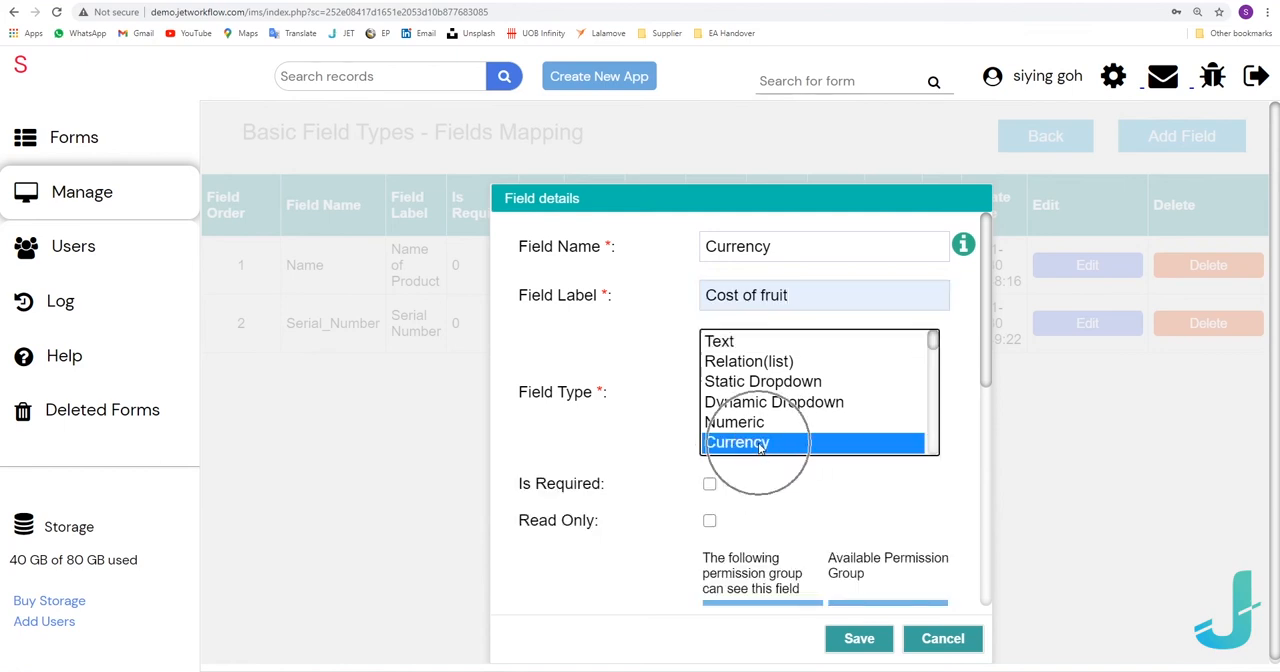
{"action": "left_click", "coordinate": [856, 638]}
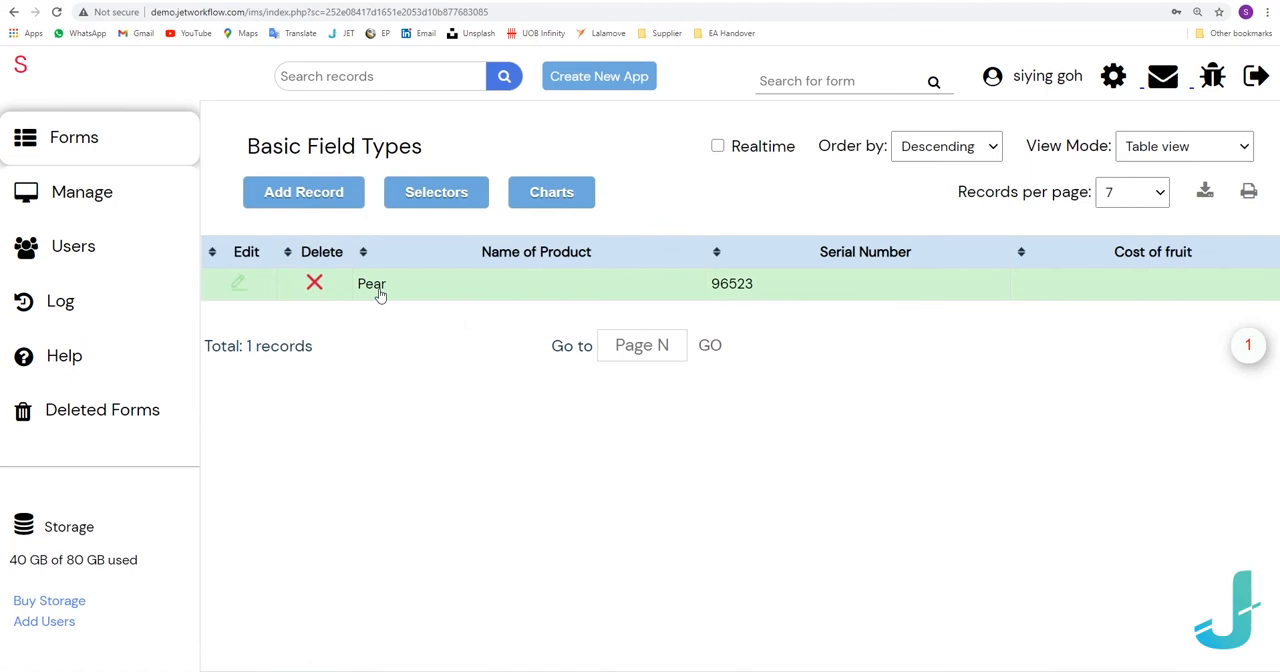
Set the Pear record's Cost of fruit to 3 and save the record.
{"action": "double_click", "coordinate": [375, 286]}
{"action": "left_click_drag", "start_coordinate": [742, 263], "coordinate": [687, 269]}
{"action": "type", "text": "3"}
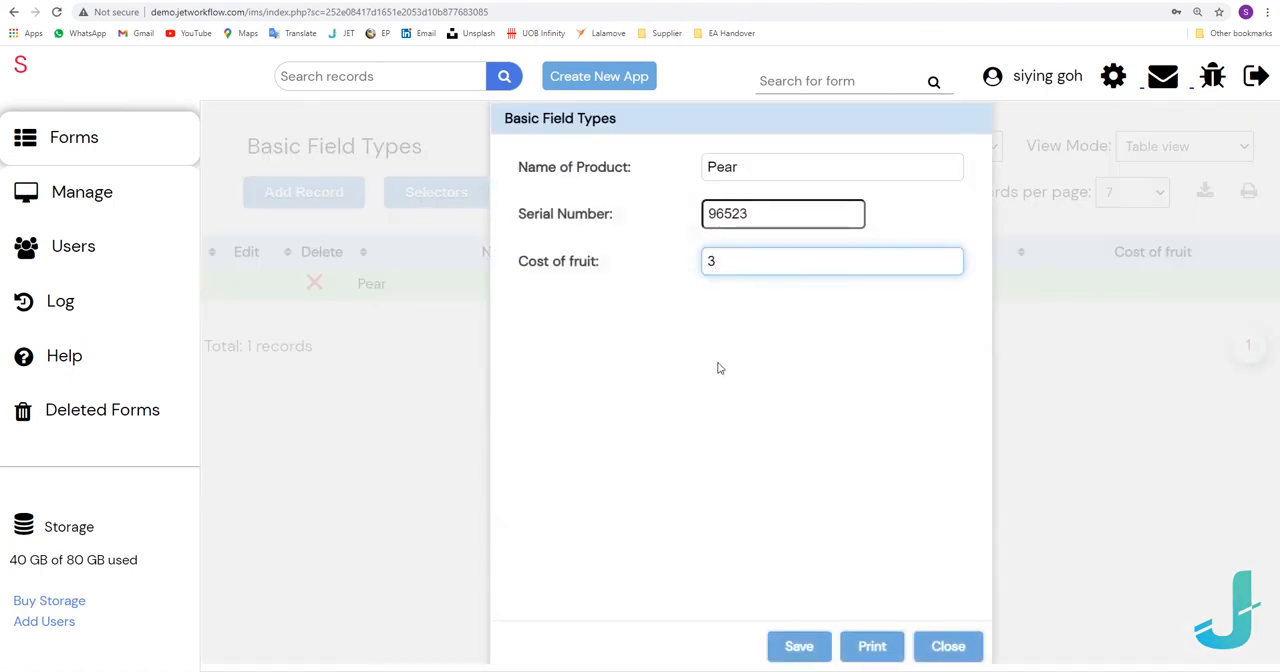
{"action": "left_click", "coordinate": [808, 646]}
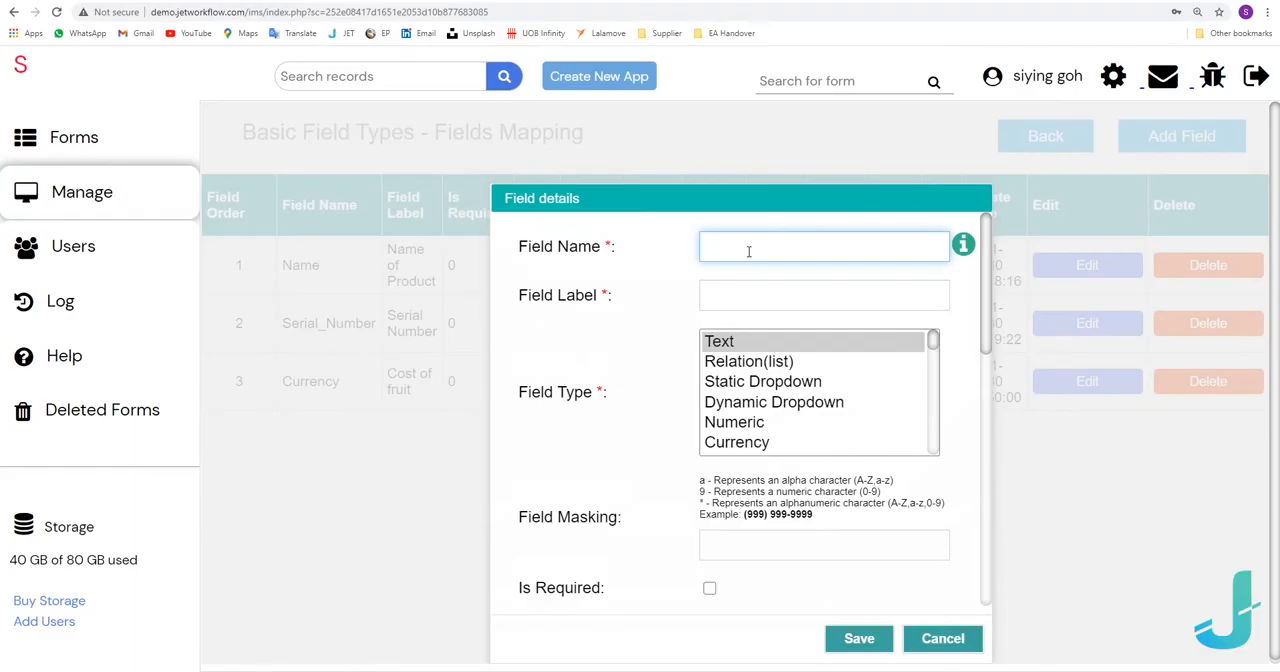
Add a field named Date with the label Date of Purchase and the Date type, and save it.
{"action": "type", "text": "Date"}
{"action": "key", "text": "Tab"}
{"action": "type", "text": "Date of Purcha"}
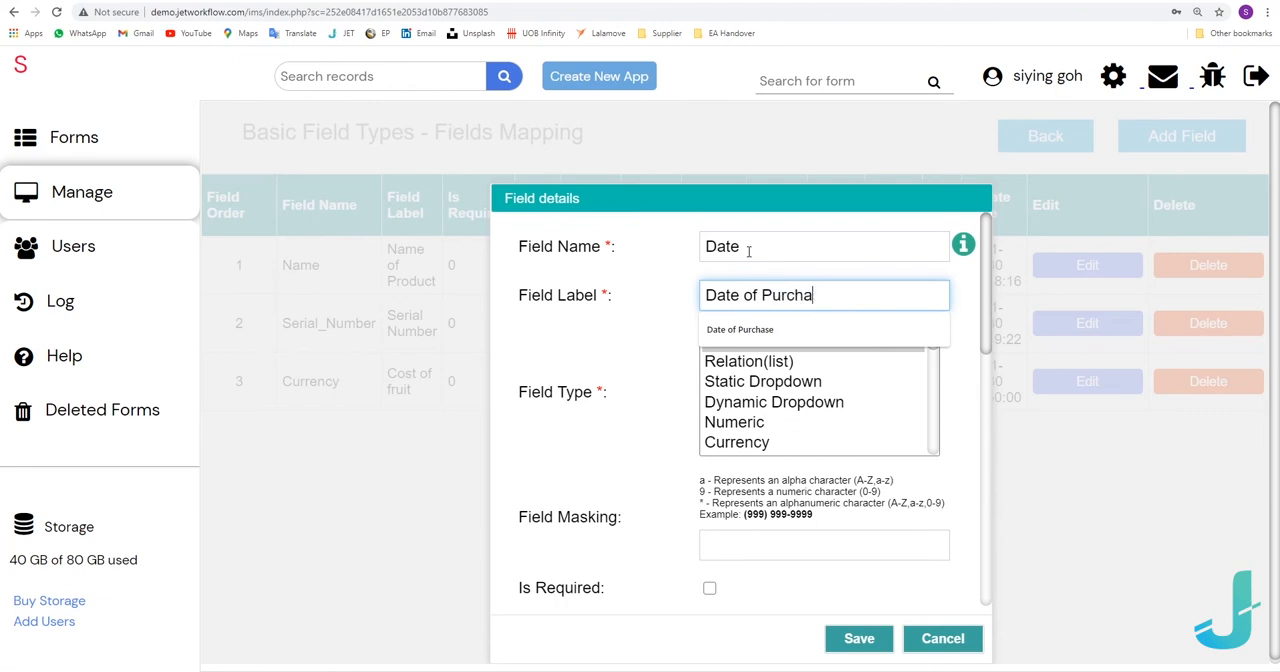
{"action": "left_click", "coordinate": [753, 330]}
{"action": "scroll", "coordinate": [783, 426], "scroll_direction": "down", "scroll_amount": 1}
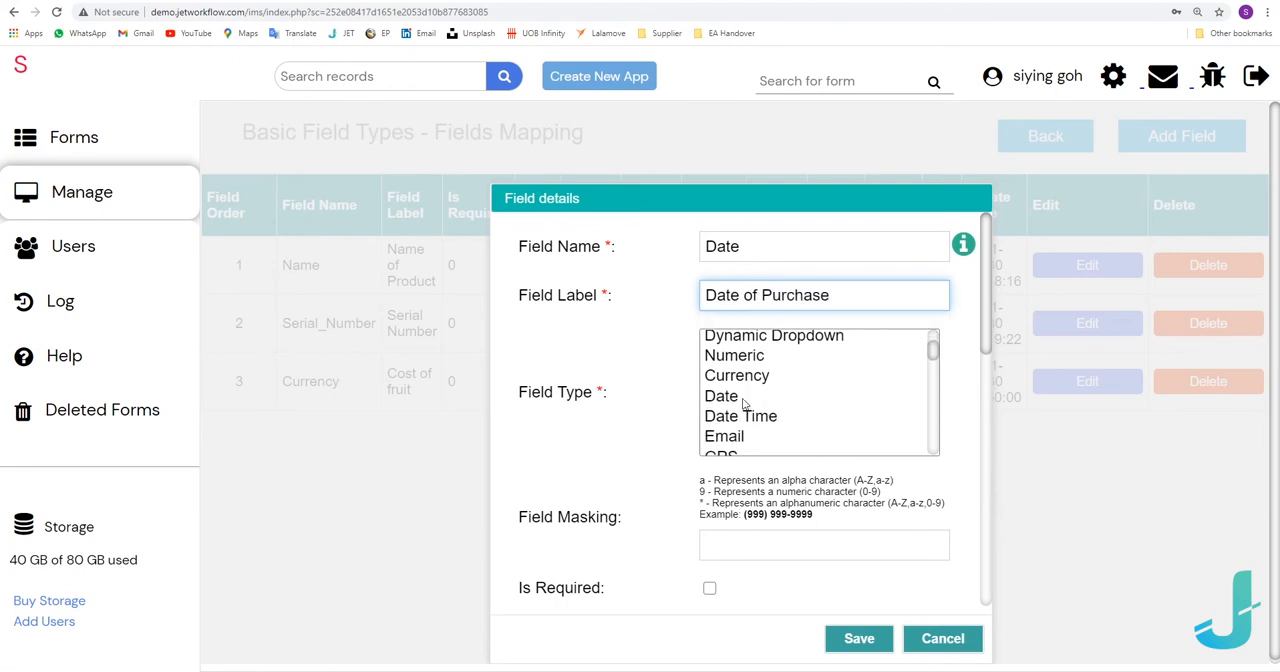
{"action": "left_click", "coordinate": [742, 398]}
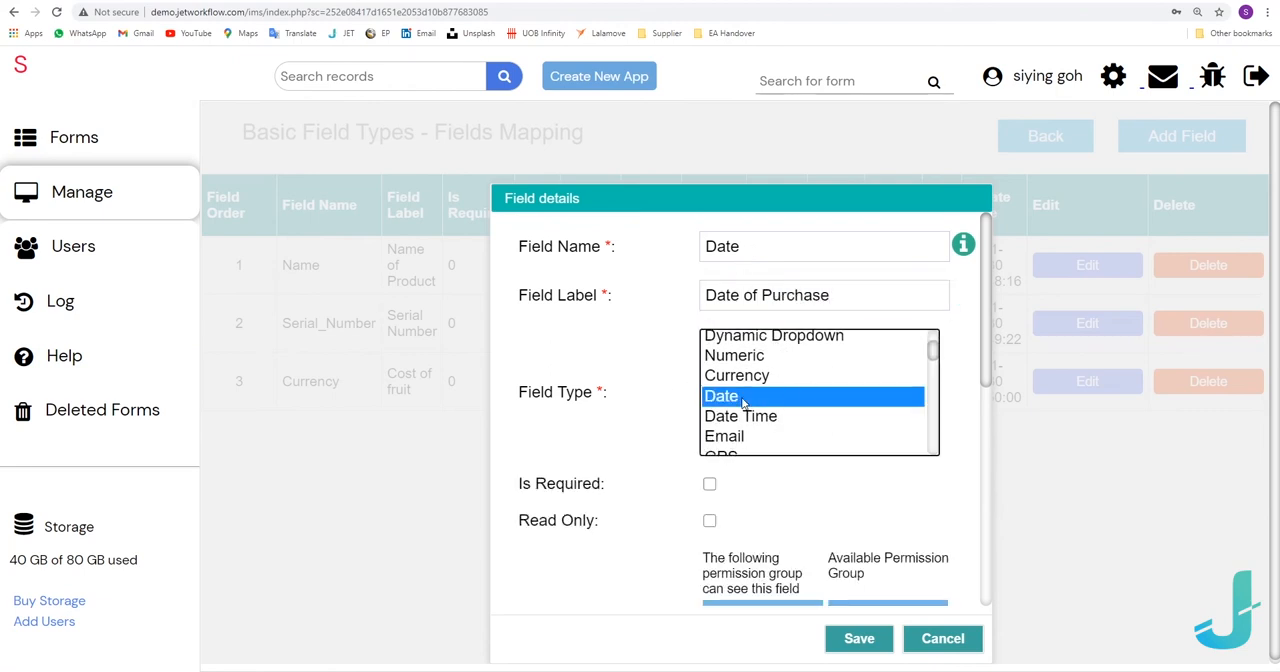
{"action": "left_click", "coordinate": [857, 650]}
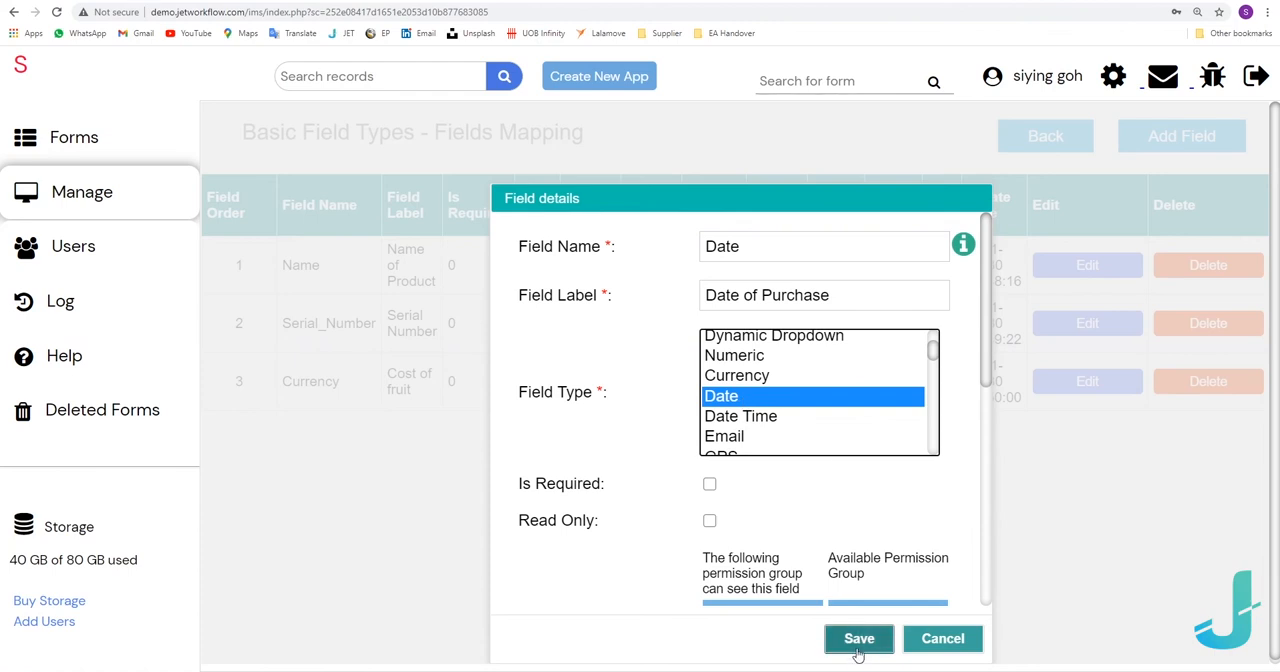
{"action": "left_click", "coordinate": [857, 650]}
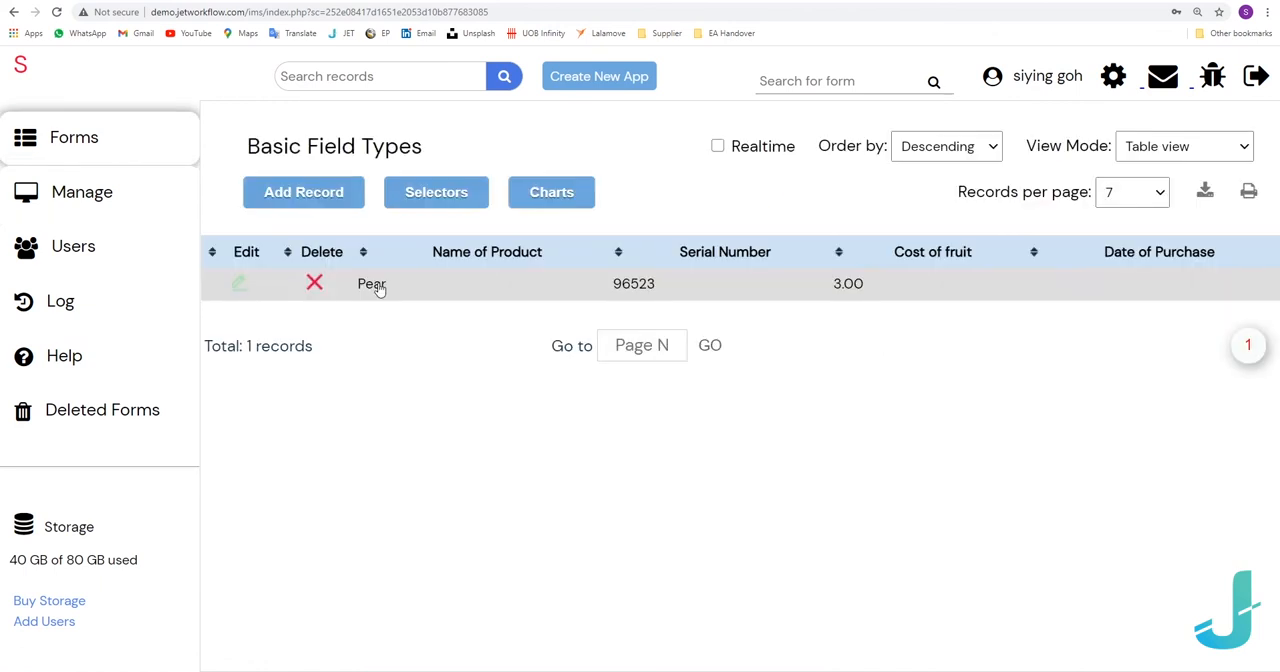
Set the Pear record's Date of Purchase to 24/03/2021 and save the record.
{"action": "double_click", "coordinate": [378, 288]}
{"action": "left_click", "coordinate": [768, 320]}
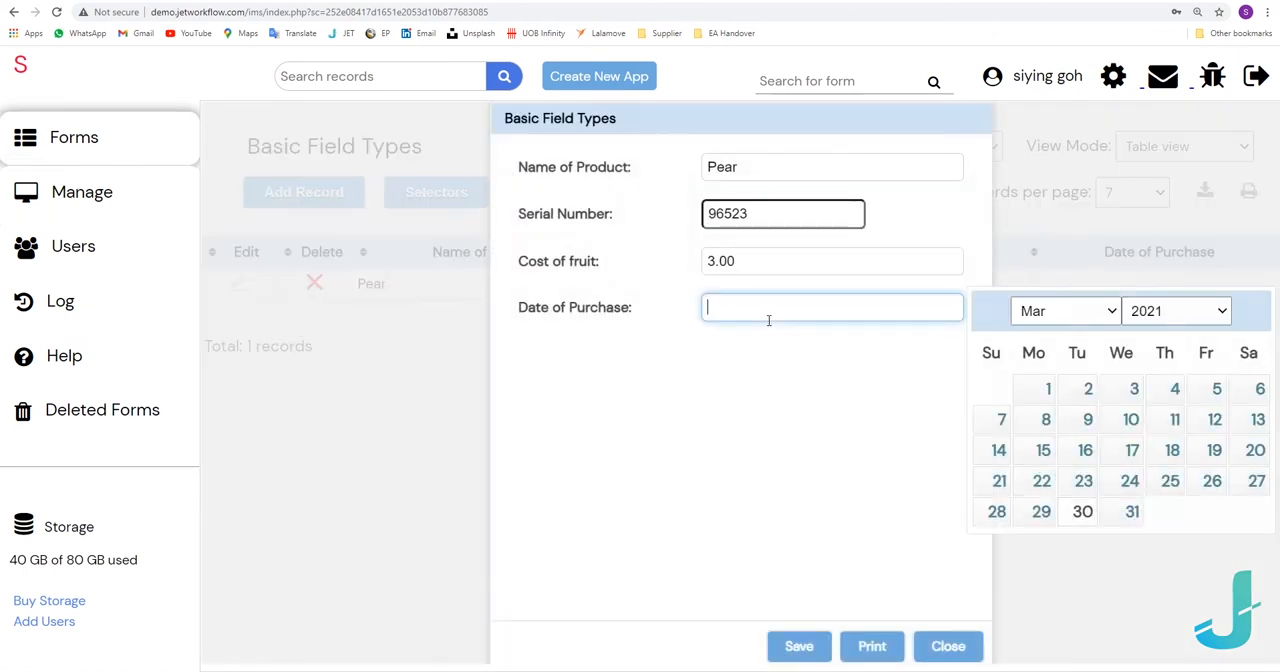
{"action": "left_click", "coordinate": [1128, 481]}
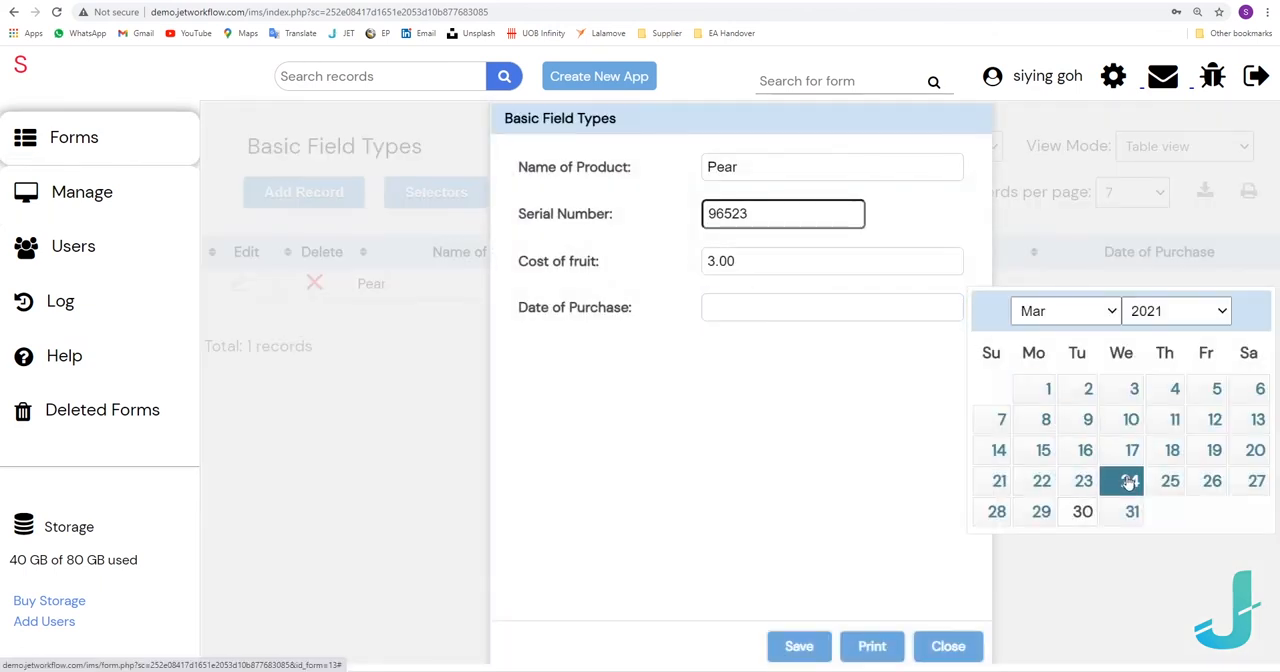
{"action": "left_click", "coordinate": [799, 646]}
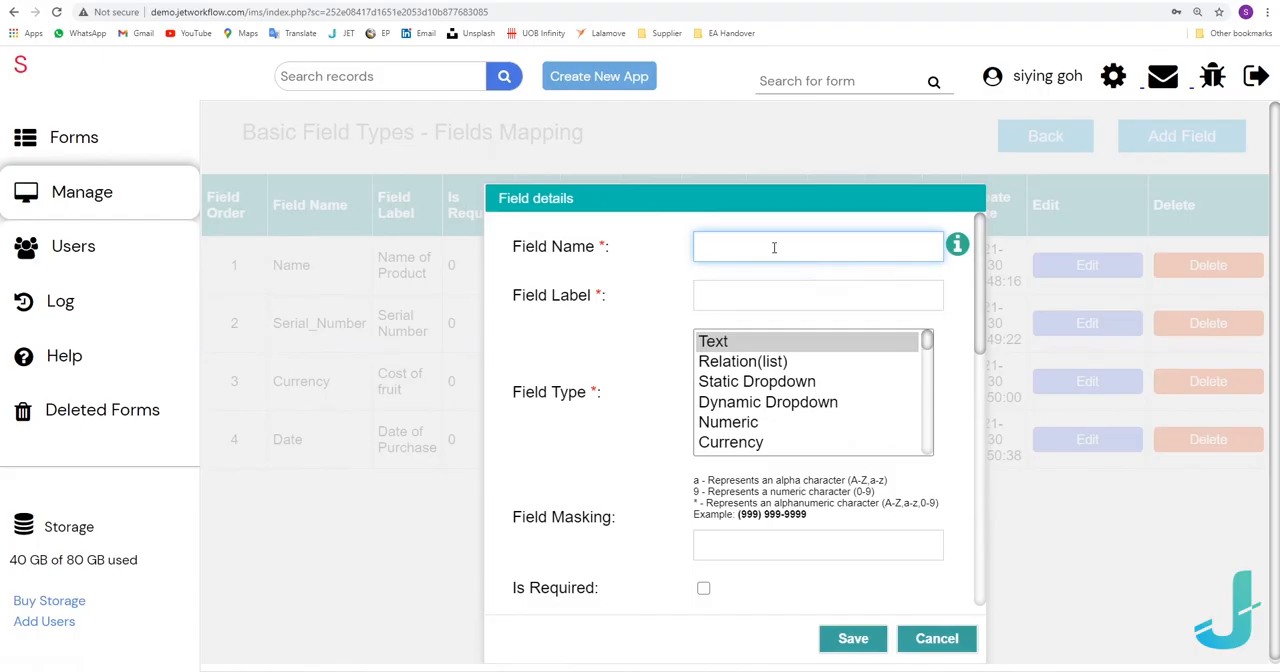
Add a field named Supplier with the label Supplier Email and the Email type, and save it.
{"action": "type", "text": "Supplier"}
{"action": "key", "text": "Tab"}
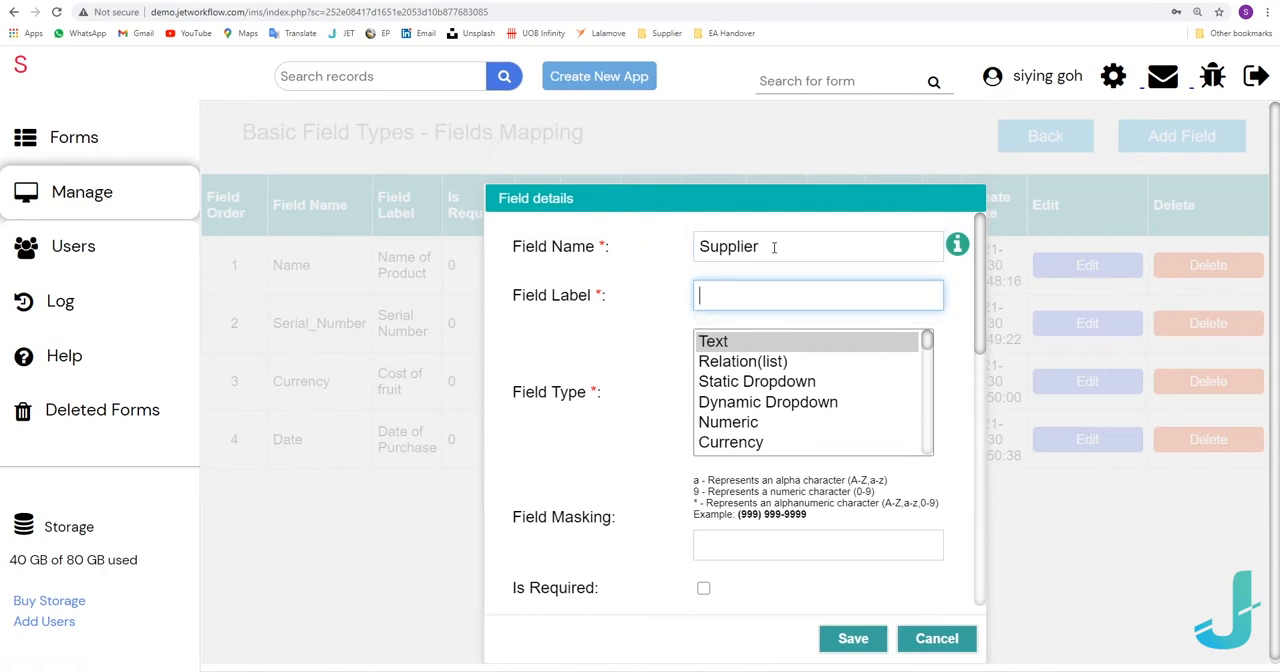
{"action": "type", "text": "Supploe"}
{"action": "key", "text": "BackSpace"}
{"action": "key", "text": "BackSpace"}
{"action": "type", "text": "ier e"}
{"action": "key", "text": "Down"}
{"action": "key", "text": "Return"}
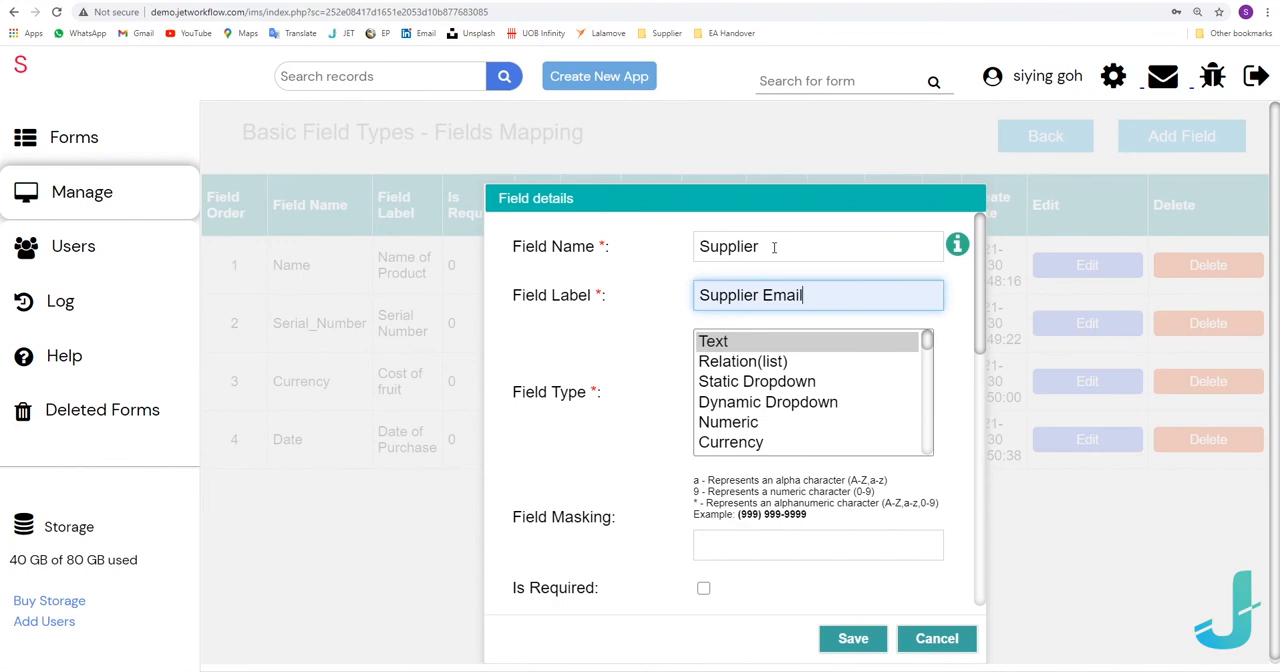
{"action": "scroll", "coordinate": [768, 373], "scroll_direction": "down", "scroll_amount": 4}
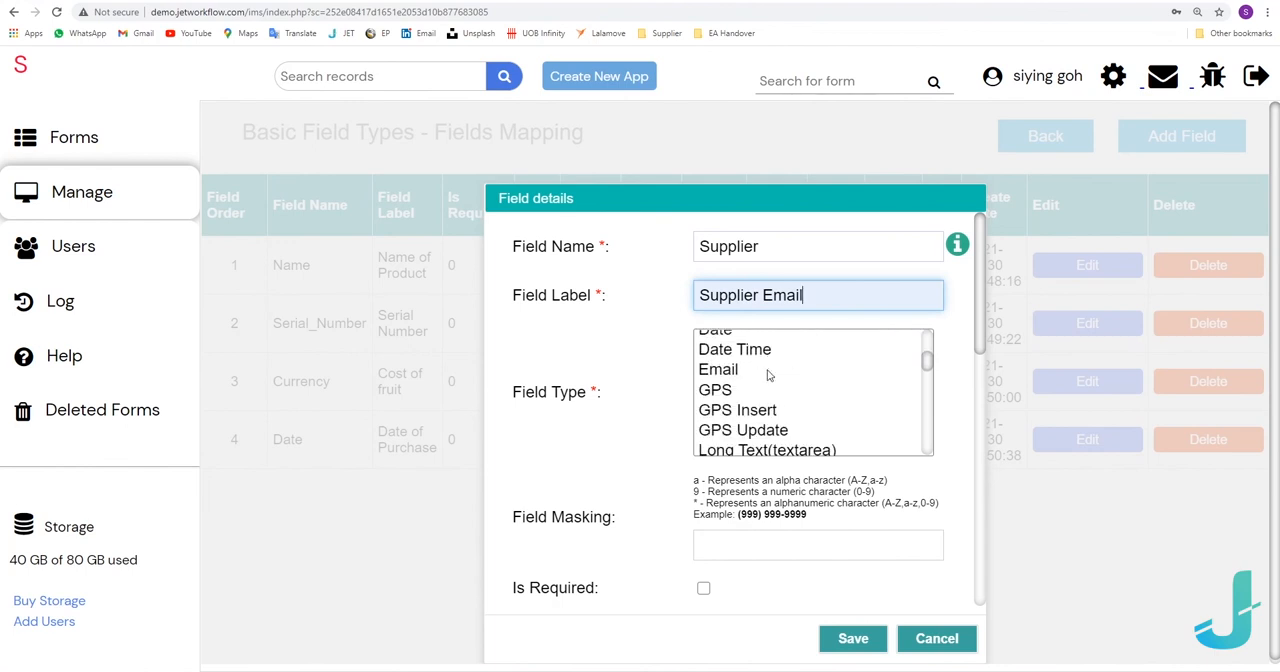
{"action": "left_click", "coordinate": [741, 371]}
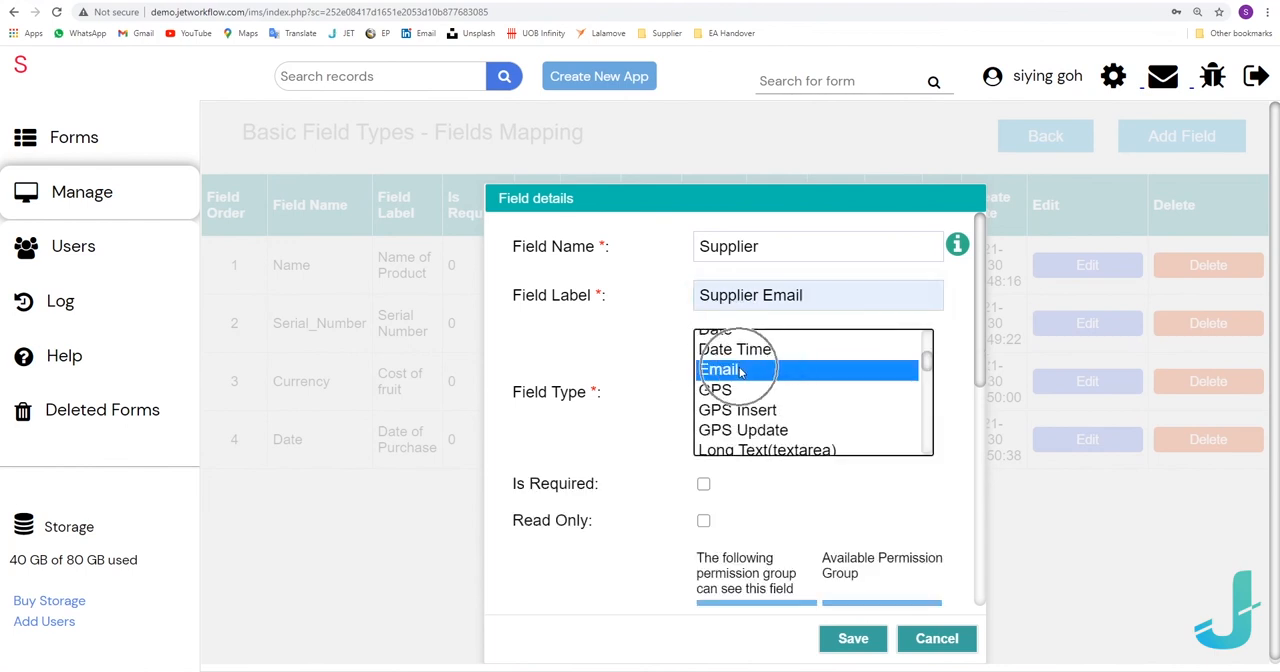
{"action": "left_click", "coordinate": [853, 648]}
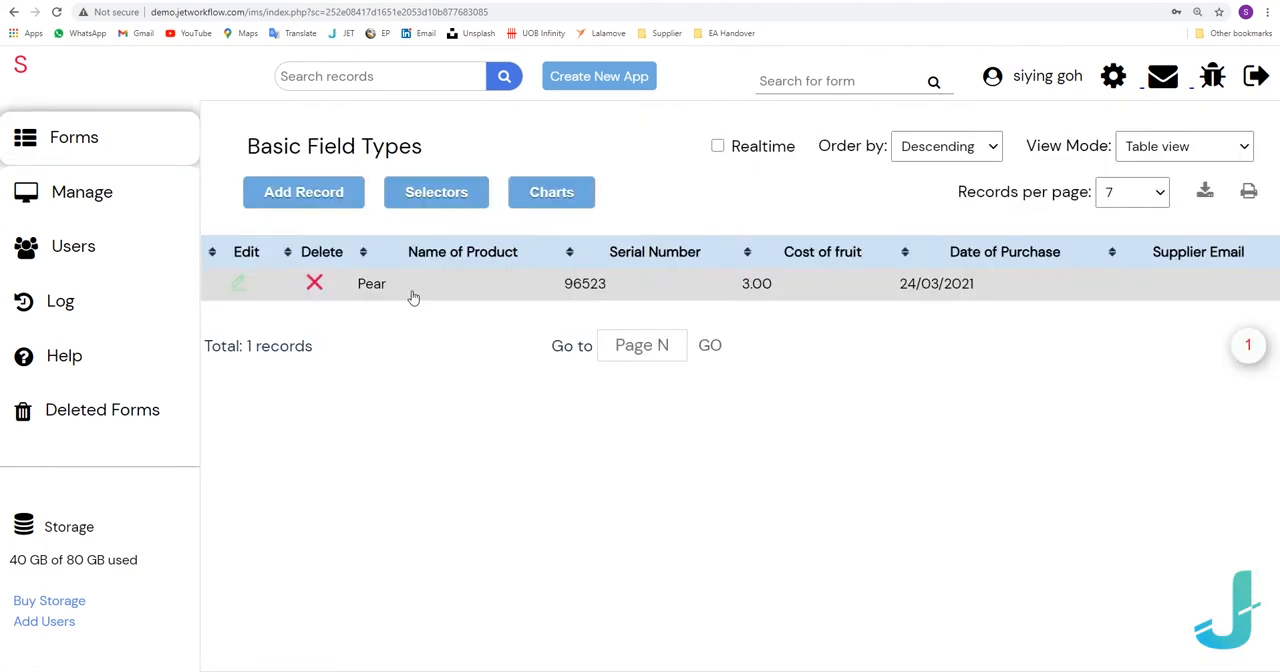
Fill in the supplier's e-mail address in the Pear record and save the record.
{"action": "left_click", "coordinate": [413, 290]}
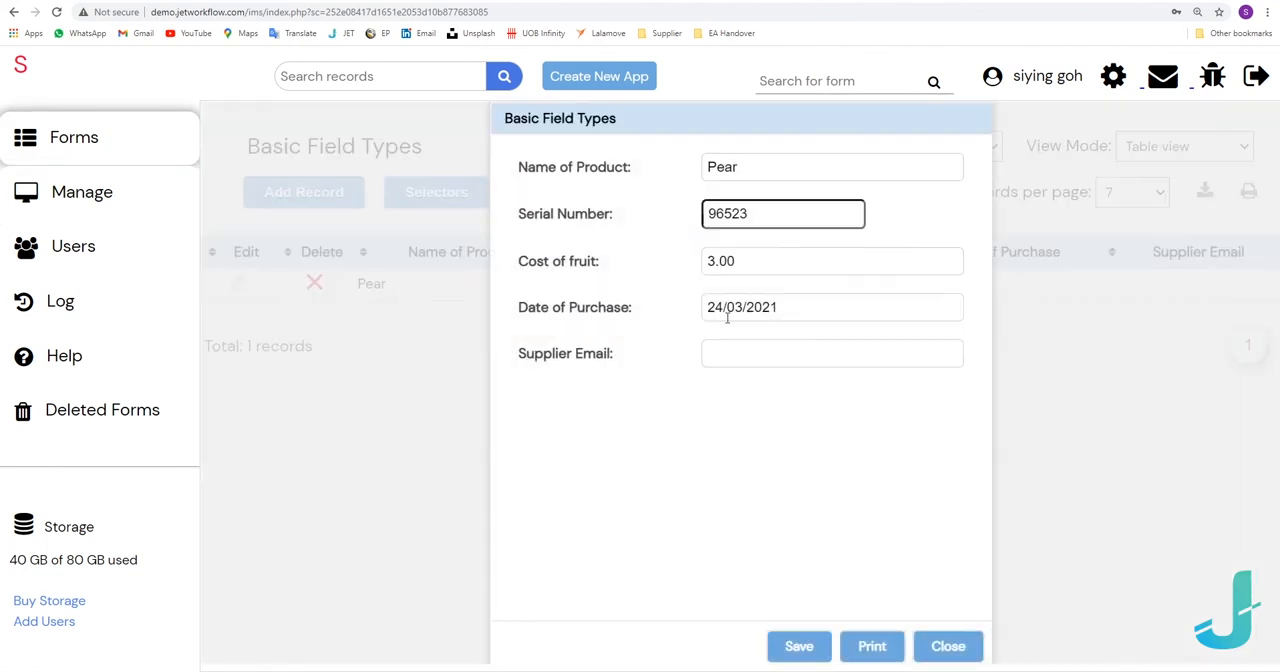
{"action": "left_click", "coordinate": [734, 347]}
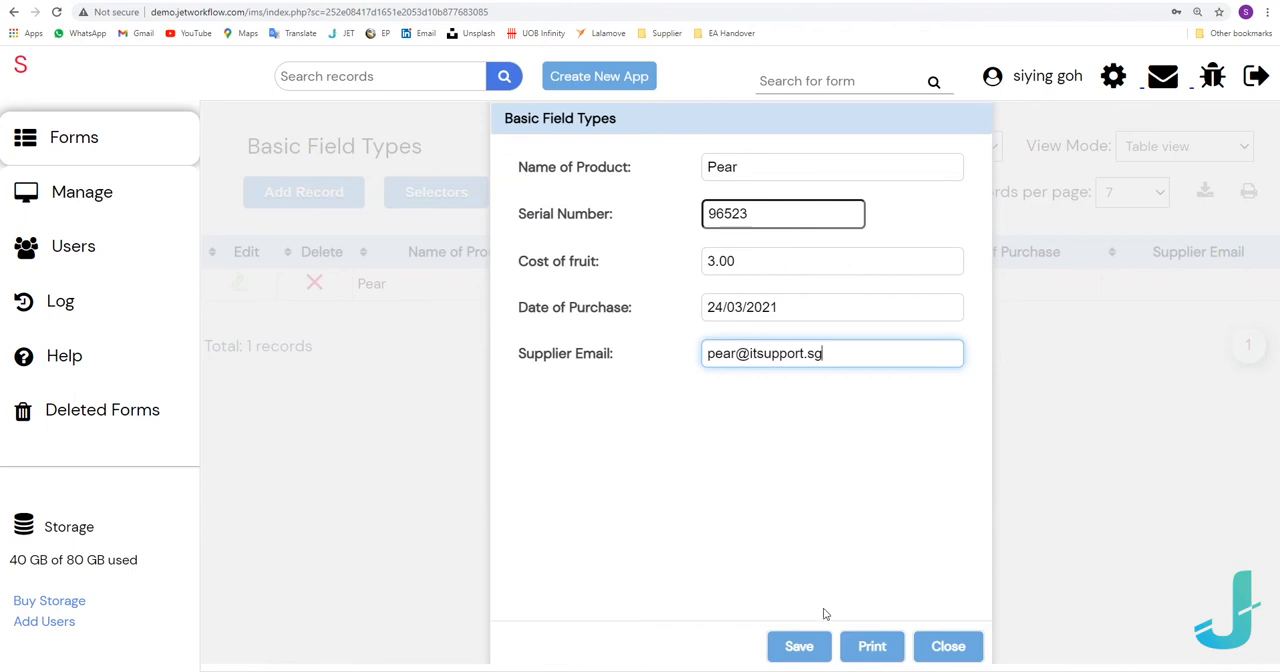
{"action": "left_click", "coordinate": [800, 646]}
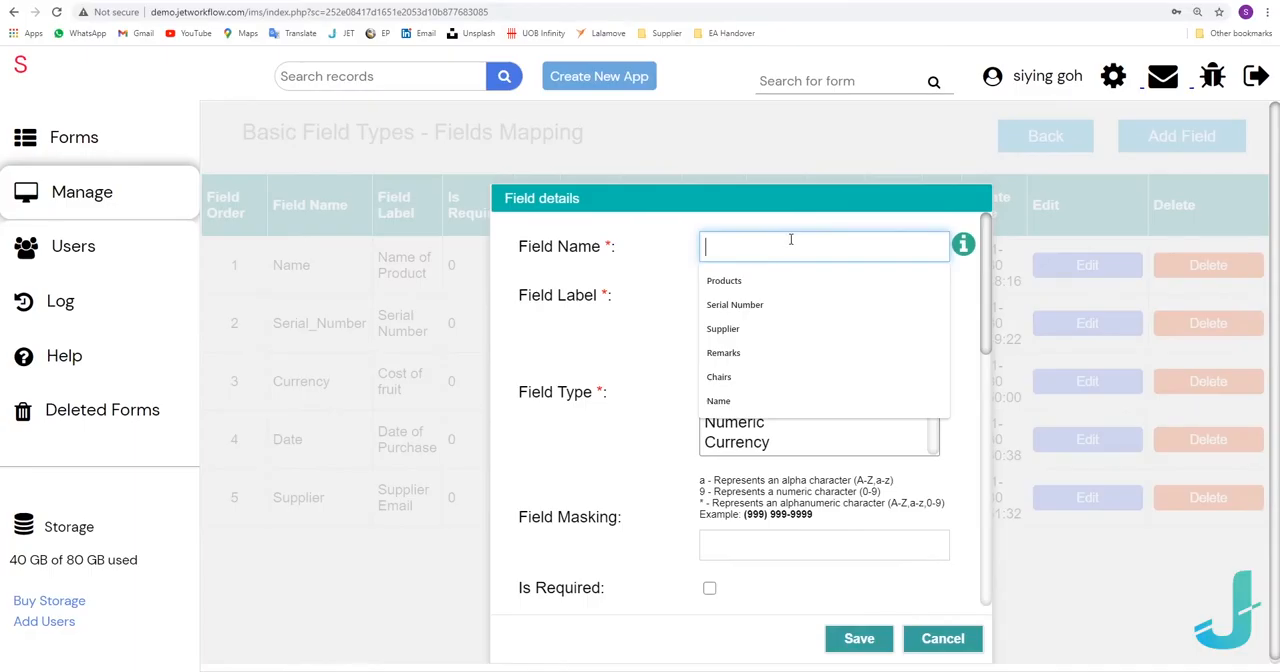
Add a Long Text(textarea) field with Remarks as both its name and label, and save it.
{"action": "type", "text": "Remarks"}
{"action": "key", "text": "Tab"}
{"action": "type", "text": "Remarks"}
{"action": "scroll", "coordinate": [762, 395], "scroll_direction": "down", "scroll_amount": 3}
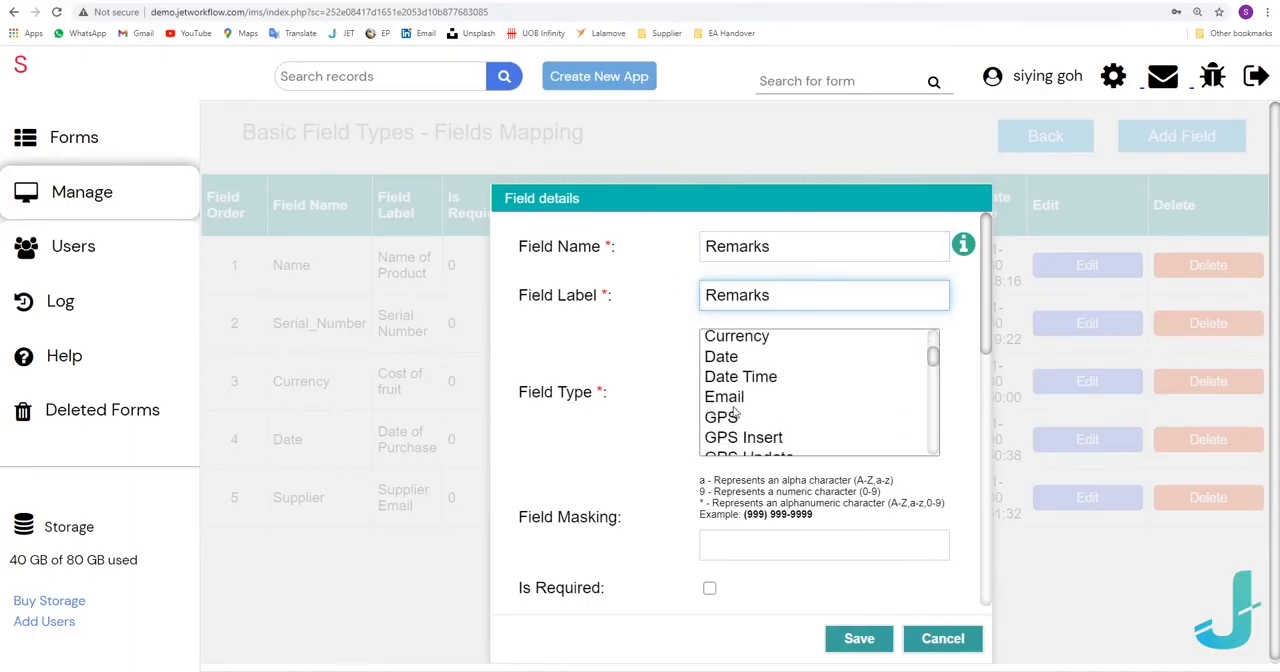
{"action": "left_click", "coordinate": [765, 392]}
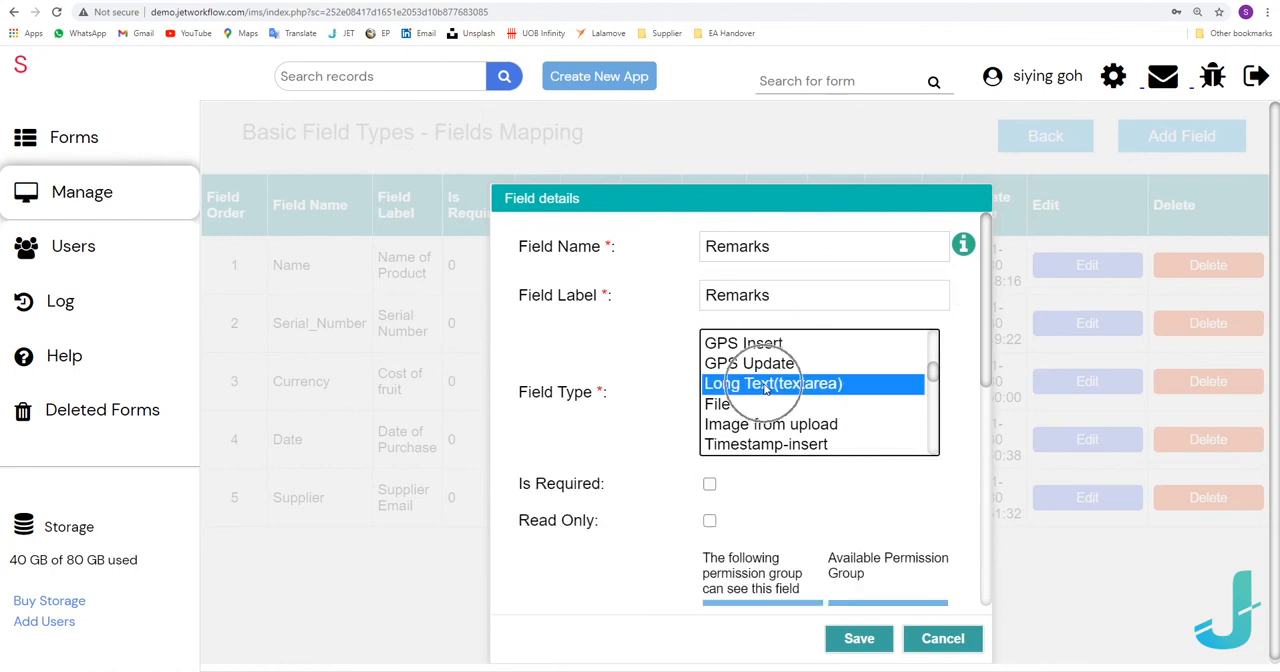
{"action": "left_click", "coordinate": [860, 640]}
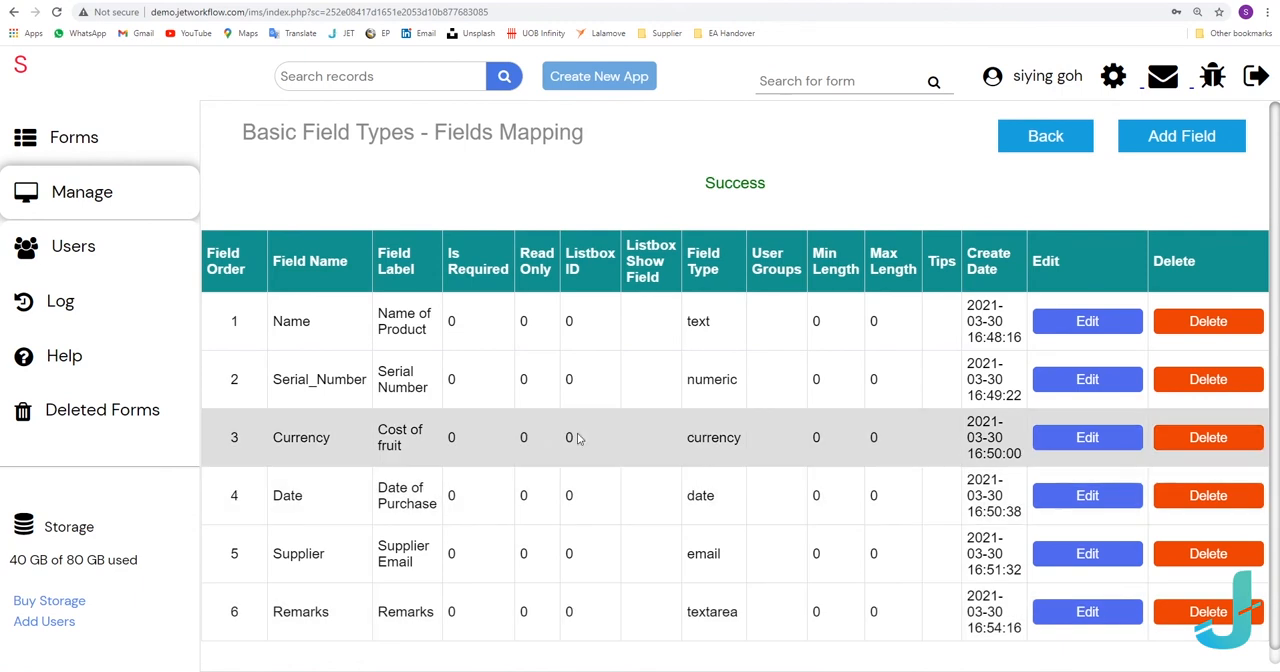
Enter "Pear is dented on the side." as the Remarks of the Pear record and save the record.
{"action": "left_click", "coordinate": [135, 139]}
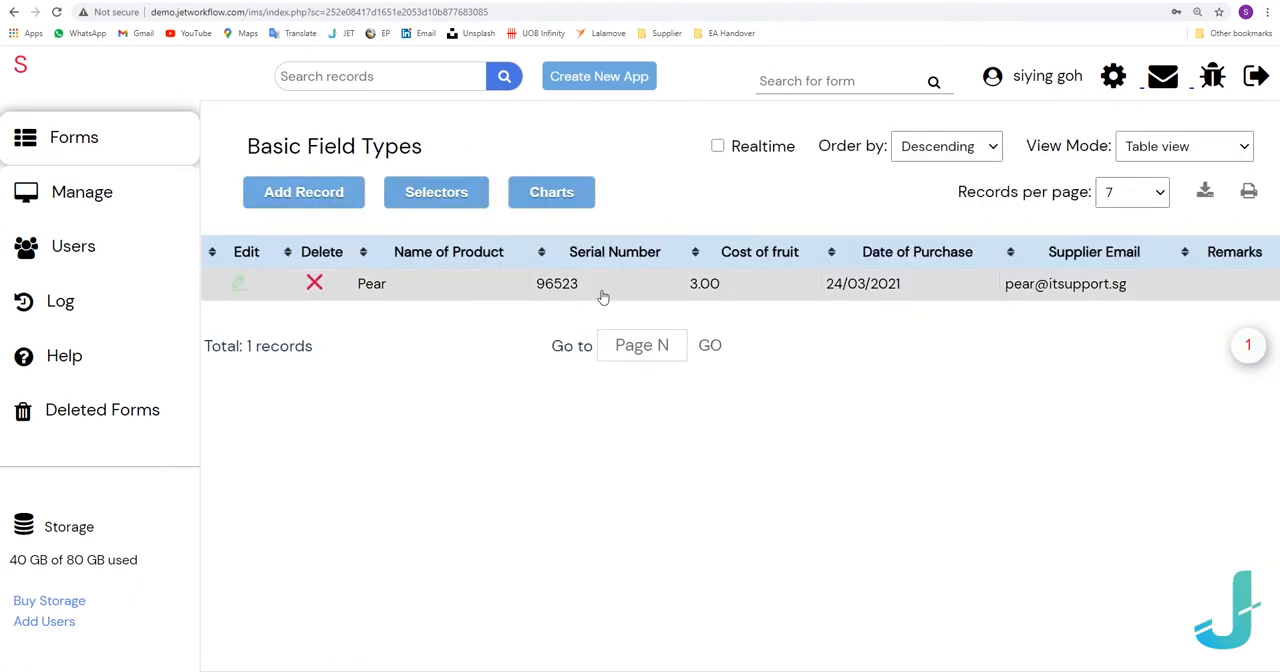
{"action": "left_click", "coordinate": [603, 296]}
{"action": "left_click", "coordinate": [779, 400]}
{"action": "type", "text": "Pear is dented on the side"}
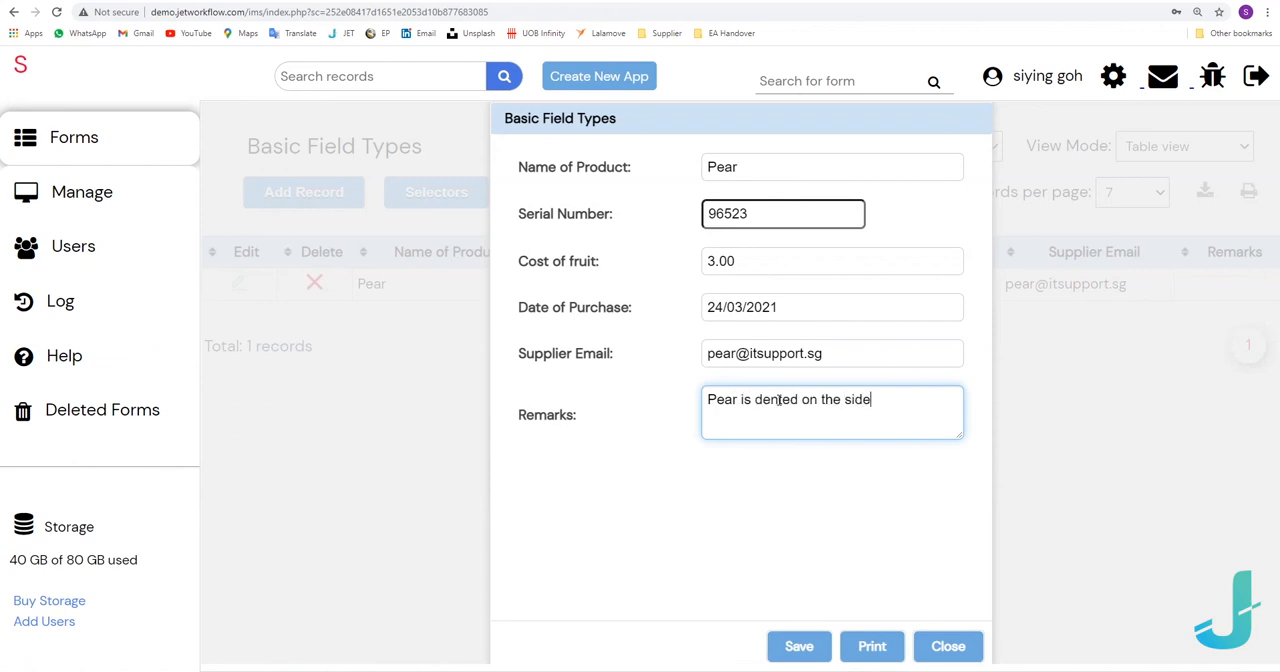
{"action": "type", "text": "."}
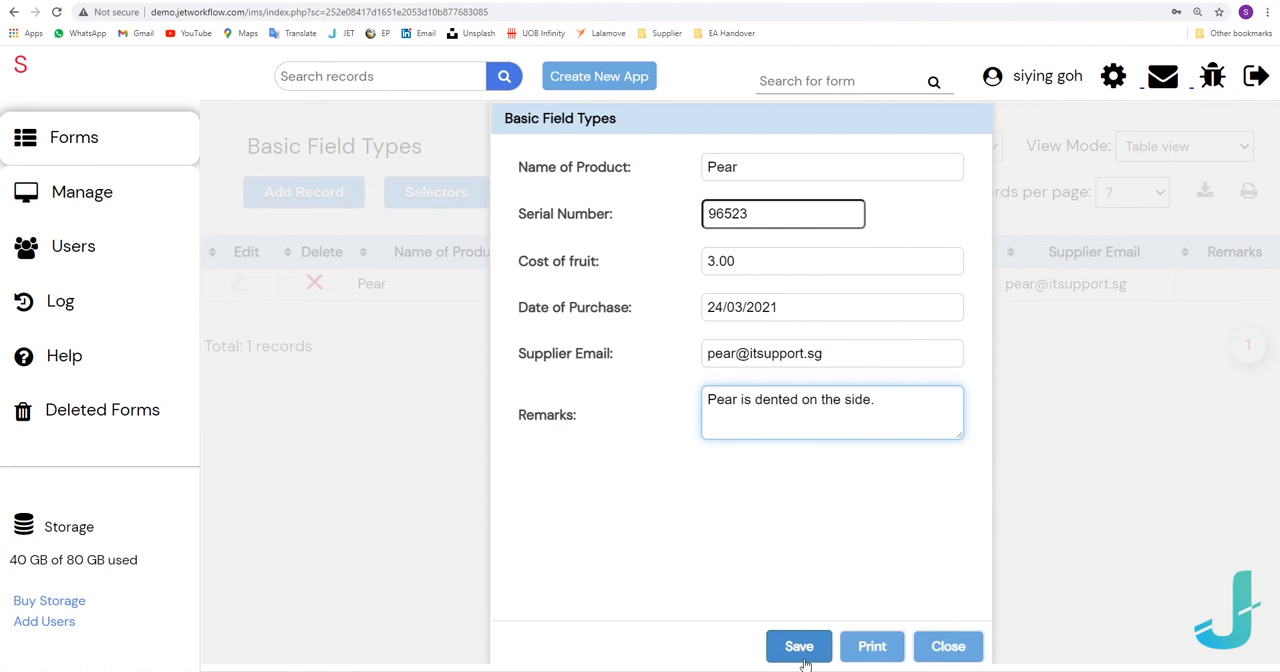
{"action": "left_click", "coordinate": [805, 656]}
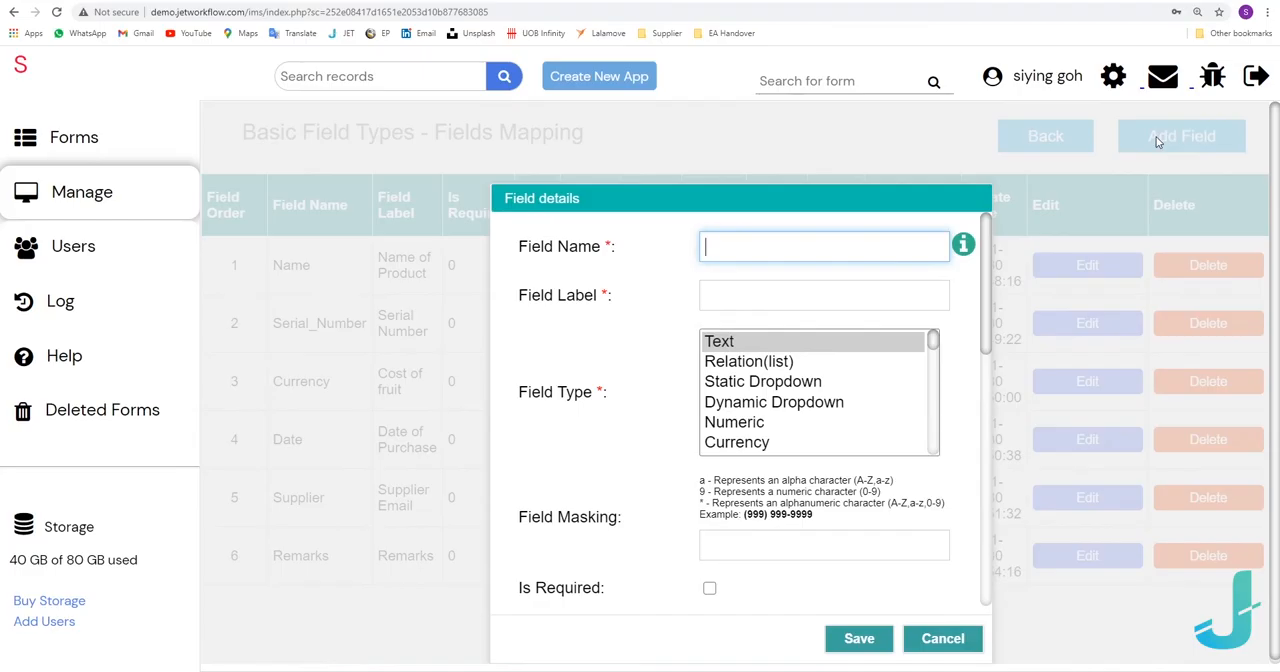
Add a Checkbox field named Resale with the label Resale? to the Basic Field Types form, and save it.
{"action": "left_click", "coordinate": [897, 243]}
{"action": "type", "text": "Resal"}
{"action": "key", "text": "Tab"}
{"action": "type", "text": "Resale?"}
{"action": "left_click_drag", "start_coordinate": [787, 299], "coordinate": [658, 295]}
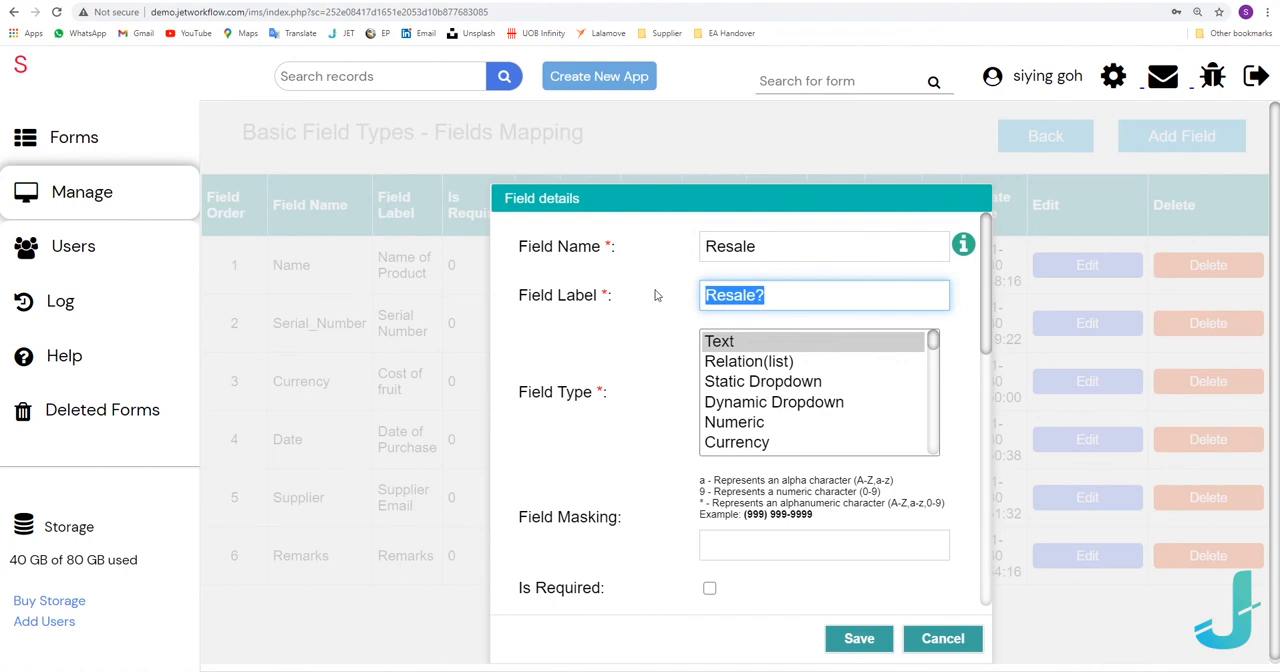
{"action": "left_click", "coordinate": [658, 295]}
{"action": "scroll", "coordinate": [759, 429], "scroll_direction": "down", "scroll_amount": 2}
{"action": "scroll", "coordinate": [759, 429], "scroll_direction": "down", "scroll_amount": 5}
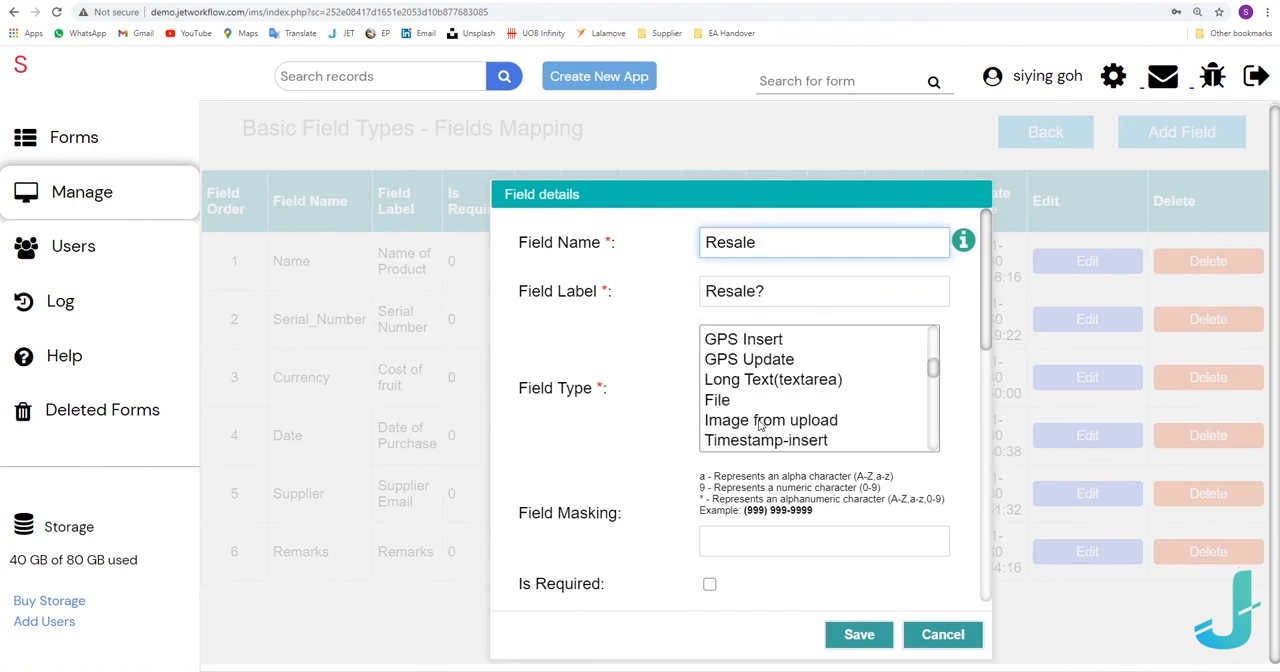
{"action": "left_click", "coordinate": [757, 430]}
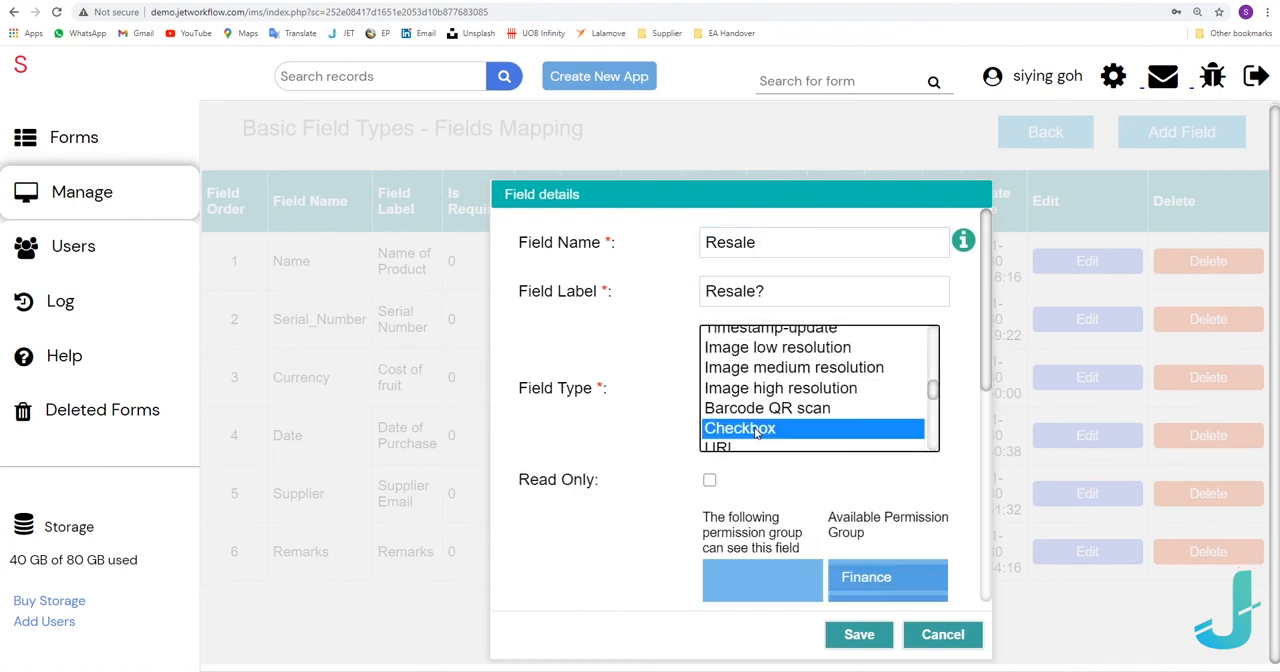
{"action": "left_click", "coordinate": [859, 634]}
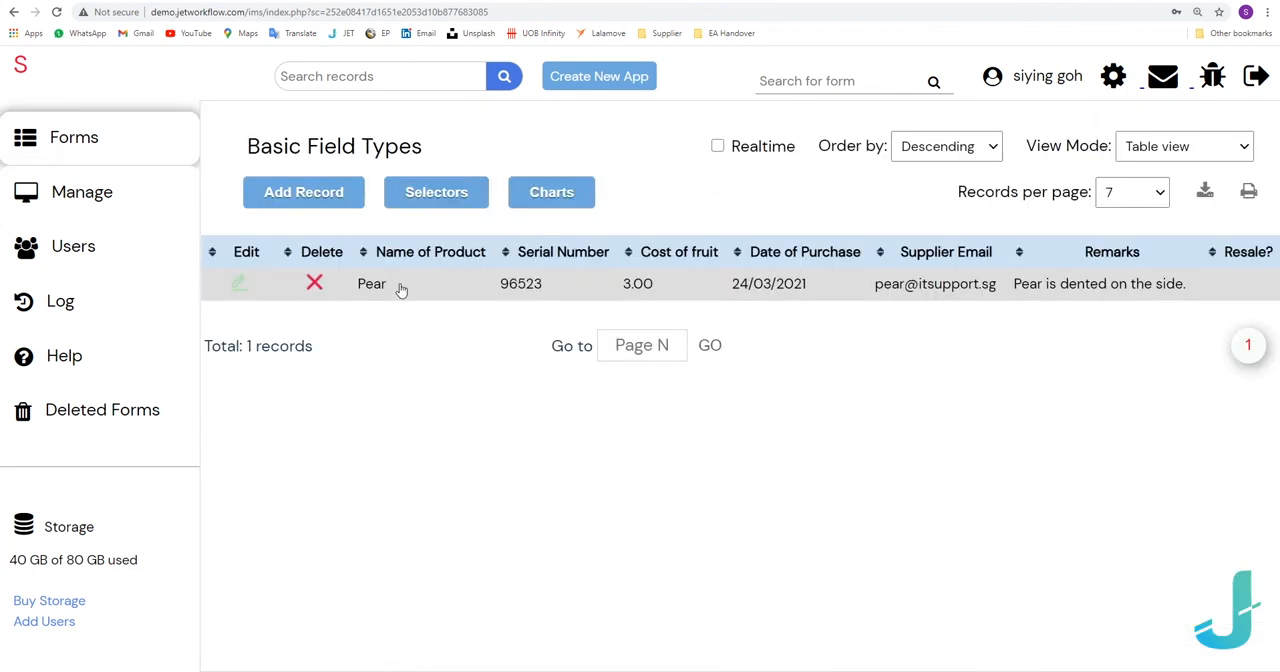
Tick the Resale? checkbox in the Pear record and save the record.
{"action": "left_click", "coordinate": [402, 288]}
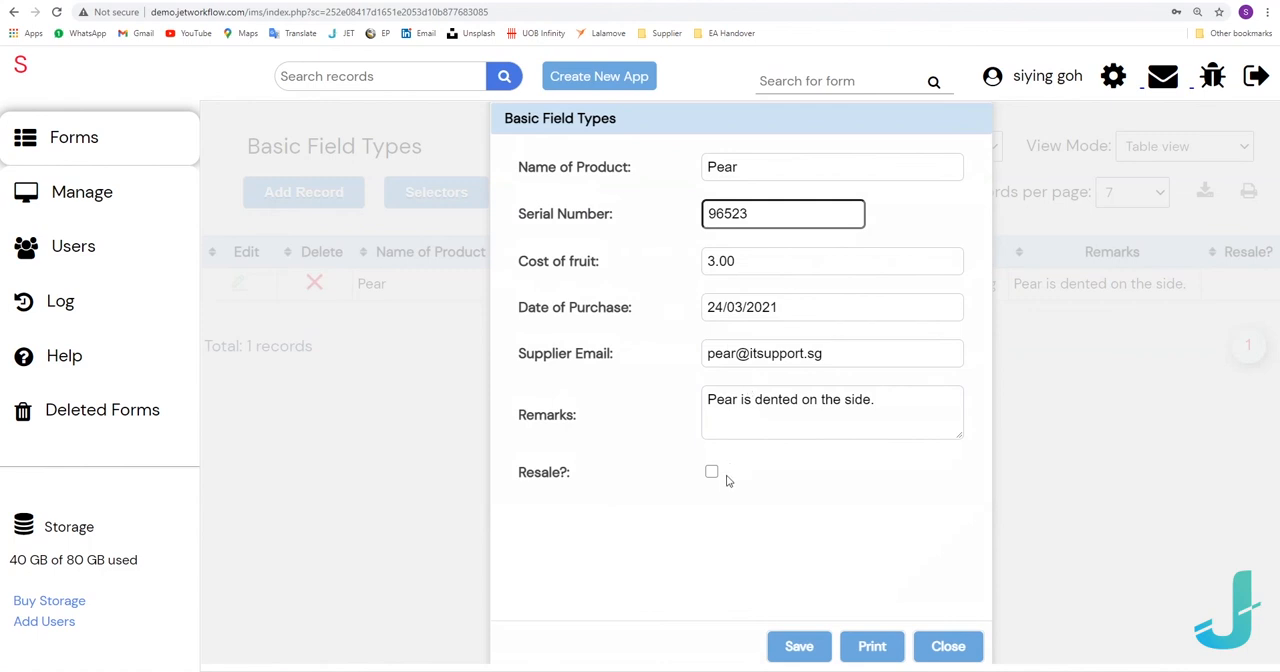
{"action": "left_click", "coordinate": [822, 646]}
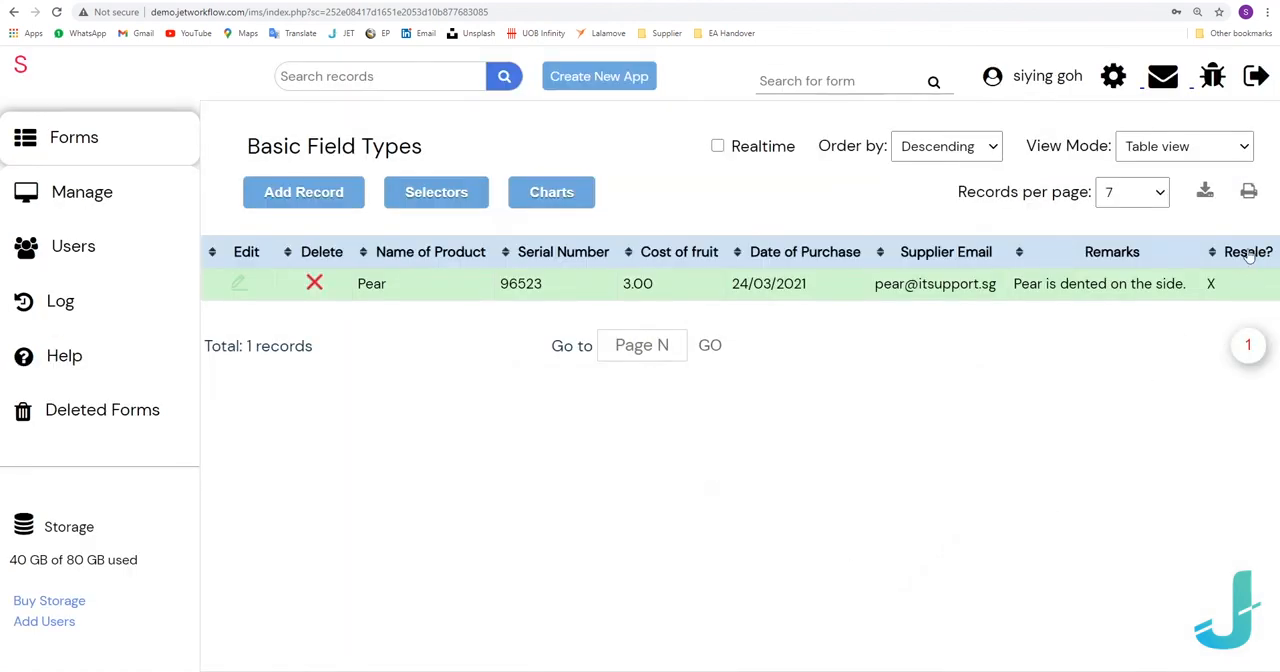